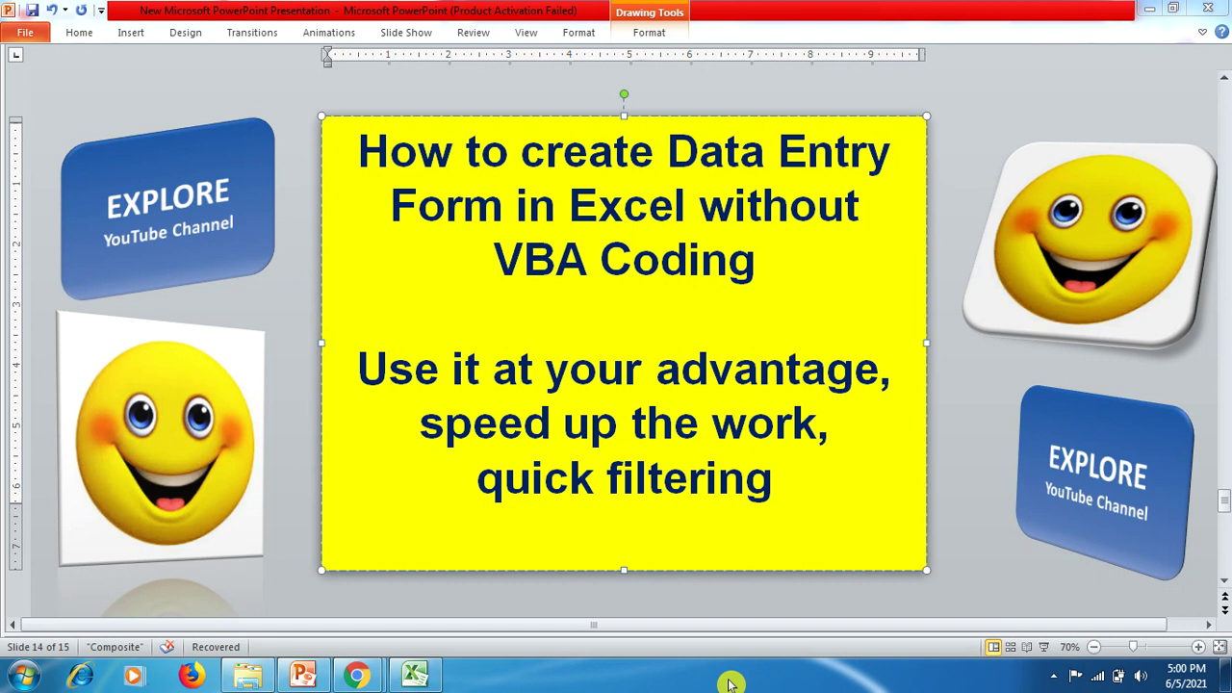
Switch to the Excel workbook with the student table and scroll around the sheet
click(415, 675)
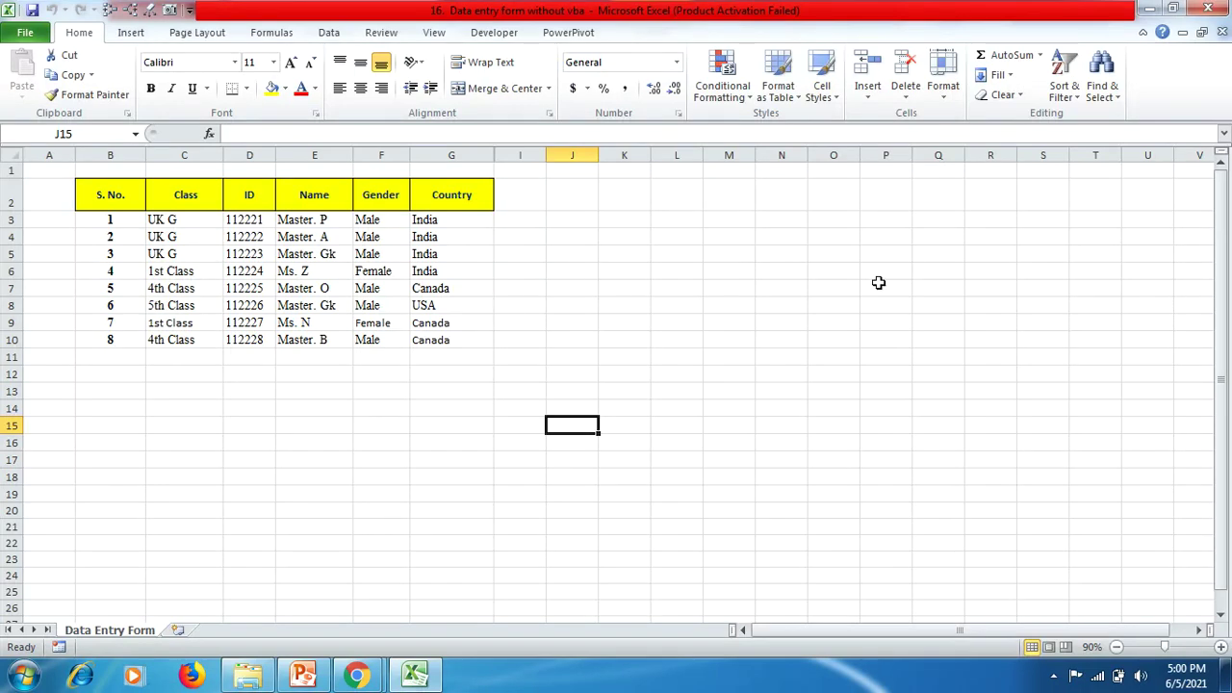
drag(1222, 253, 1227, 193)
drag(866, 631, 830, 635)
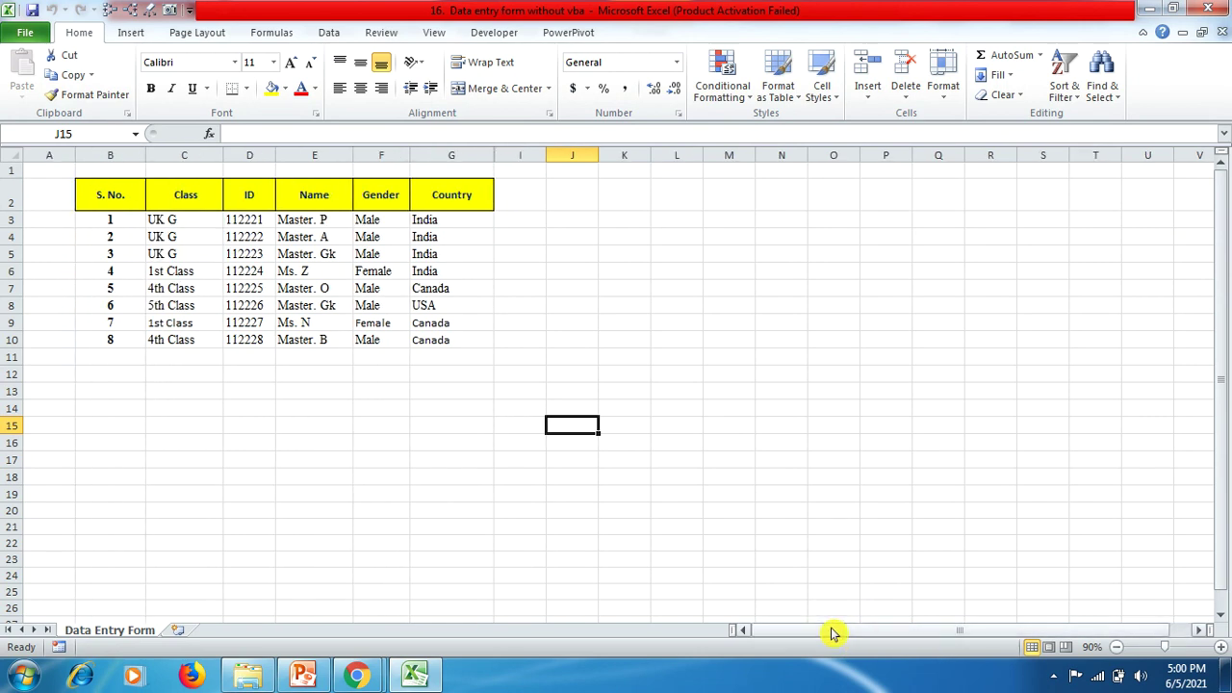
Bring up the Customize Ribbon page of Excel Options
click(25, 32)
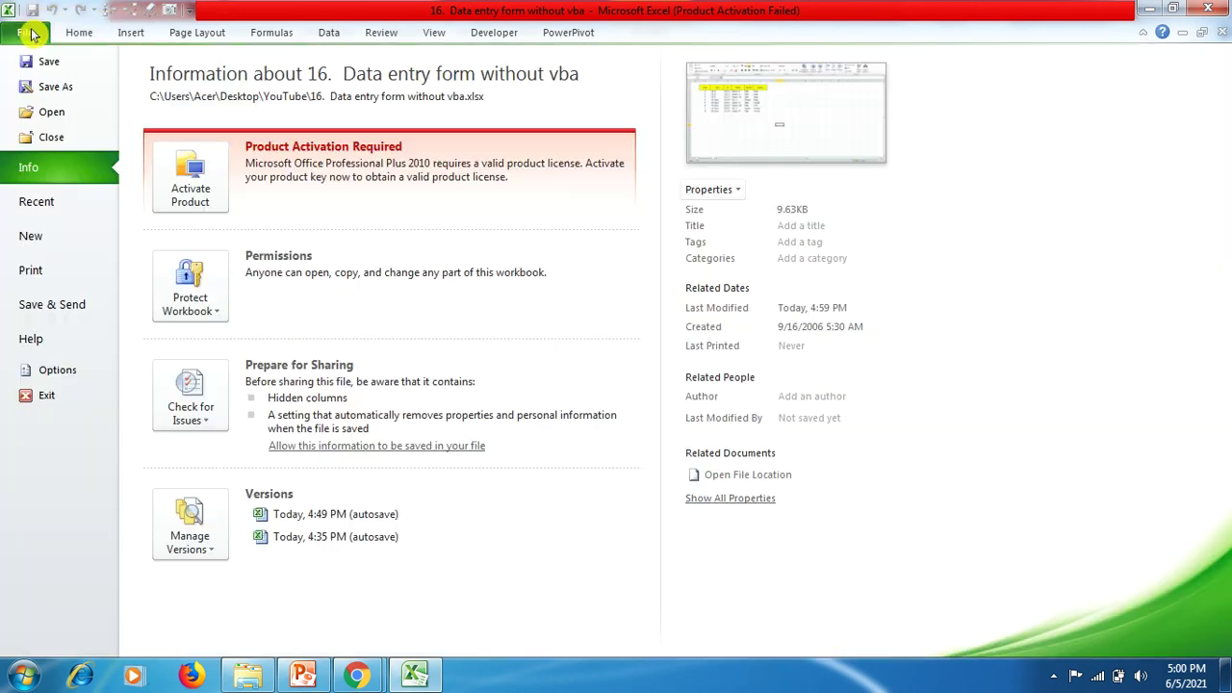
click(50, 370)
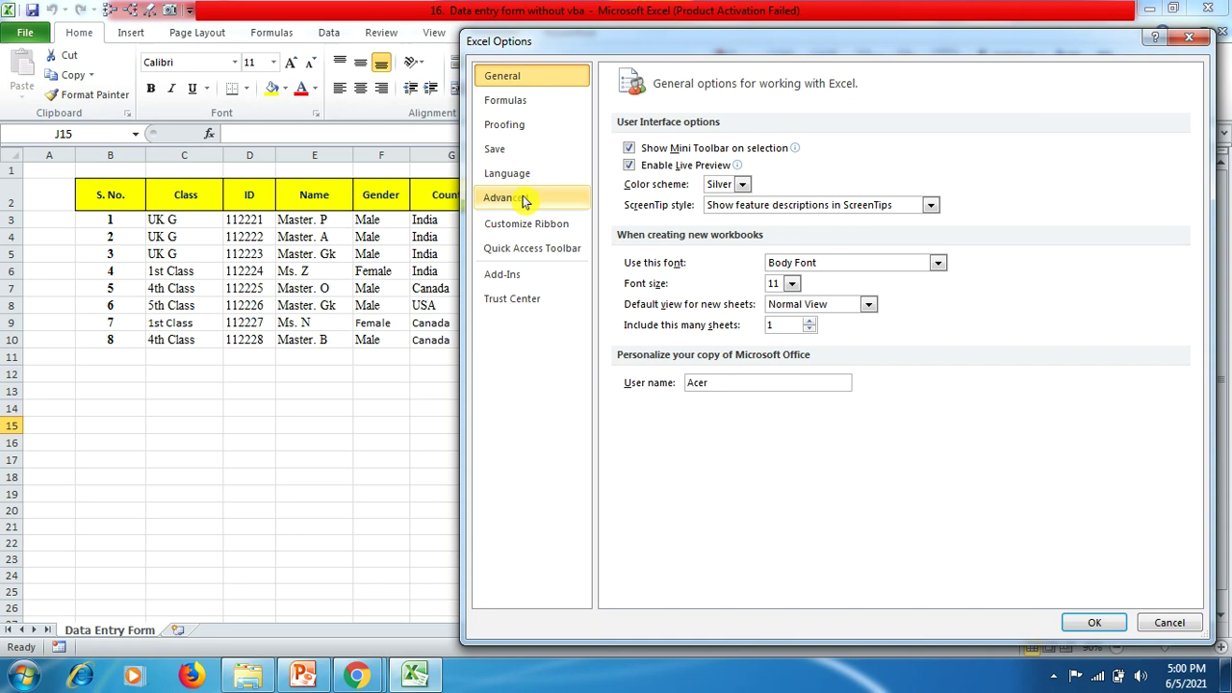
click(521, 231)
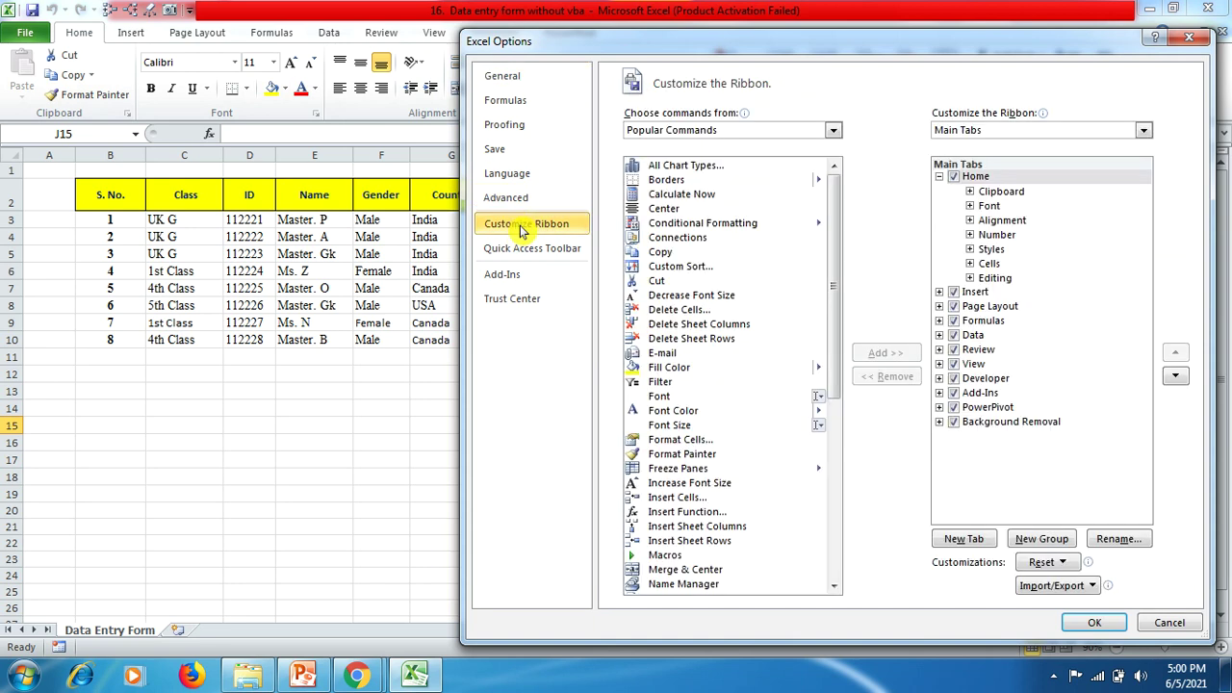
Add a new custom tab and rename its group to Form 20
click(965, 540)
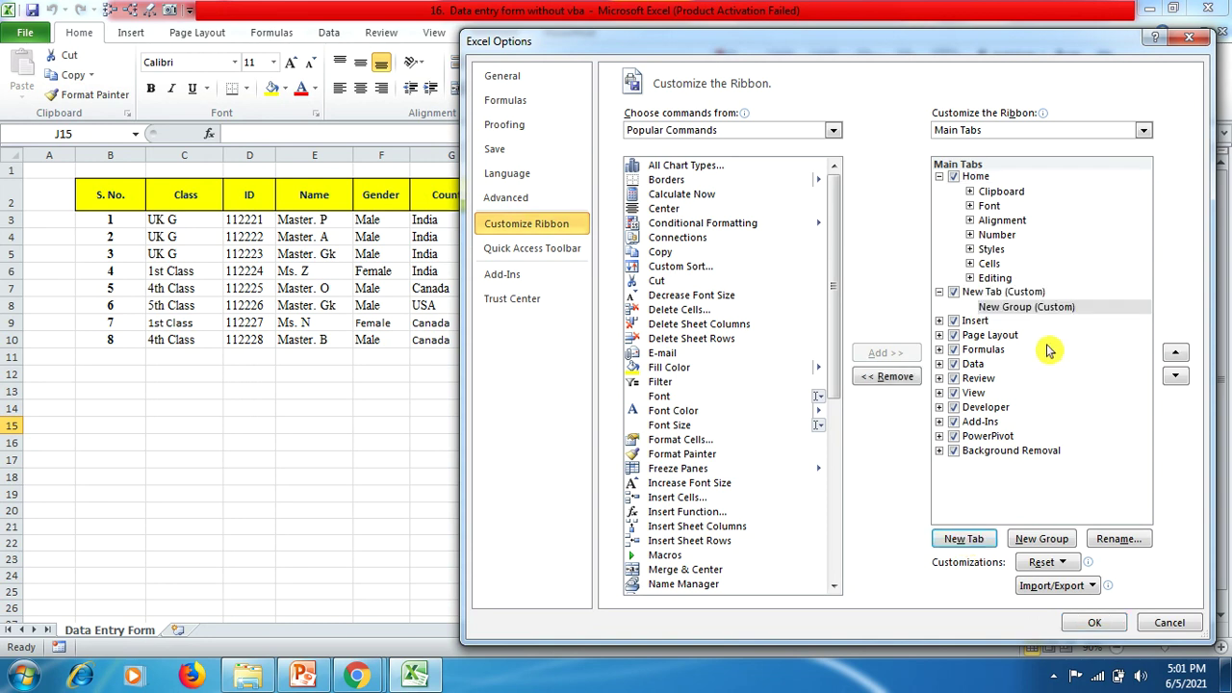
click(1058, 307)
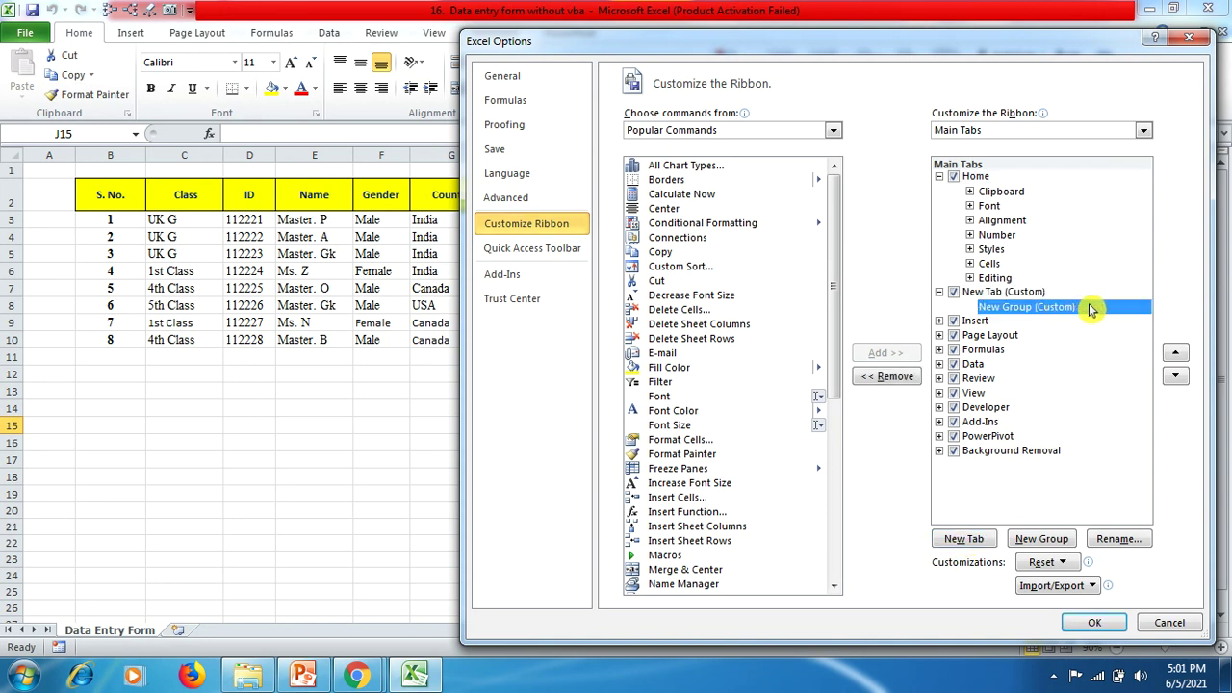
click(1111, 542)
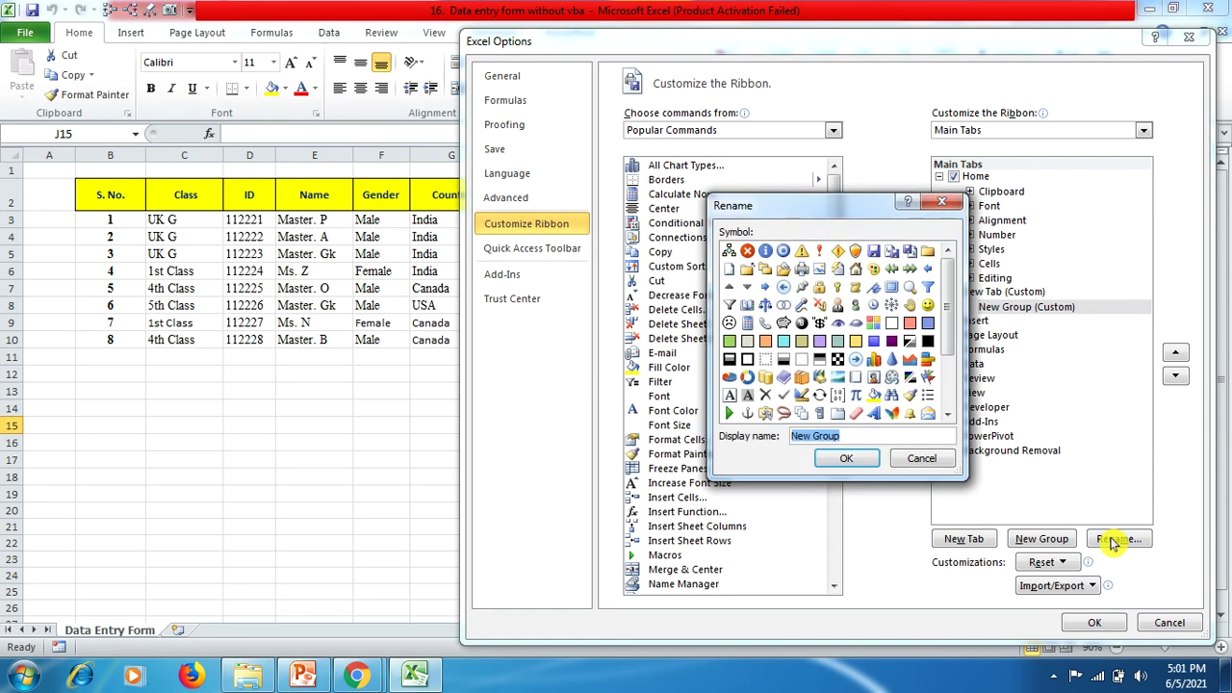
text(Form 20)
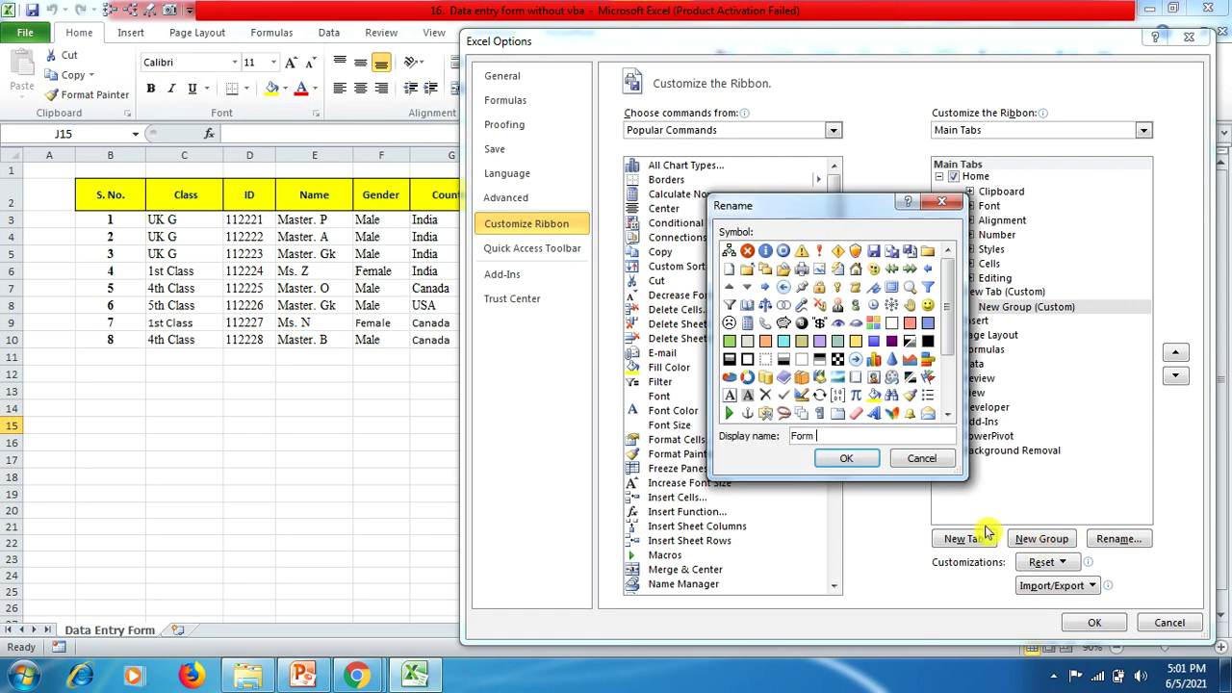
key(Return)
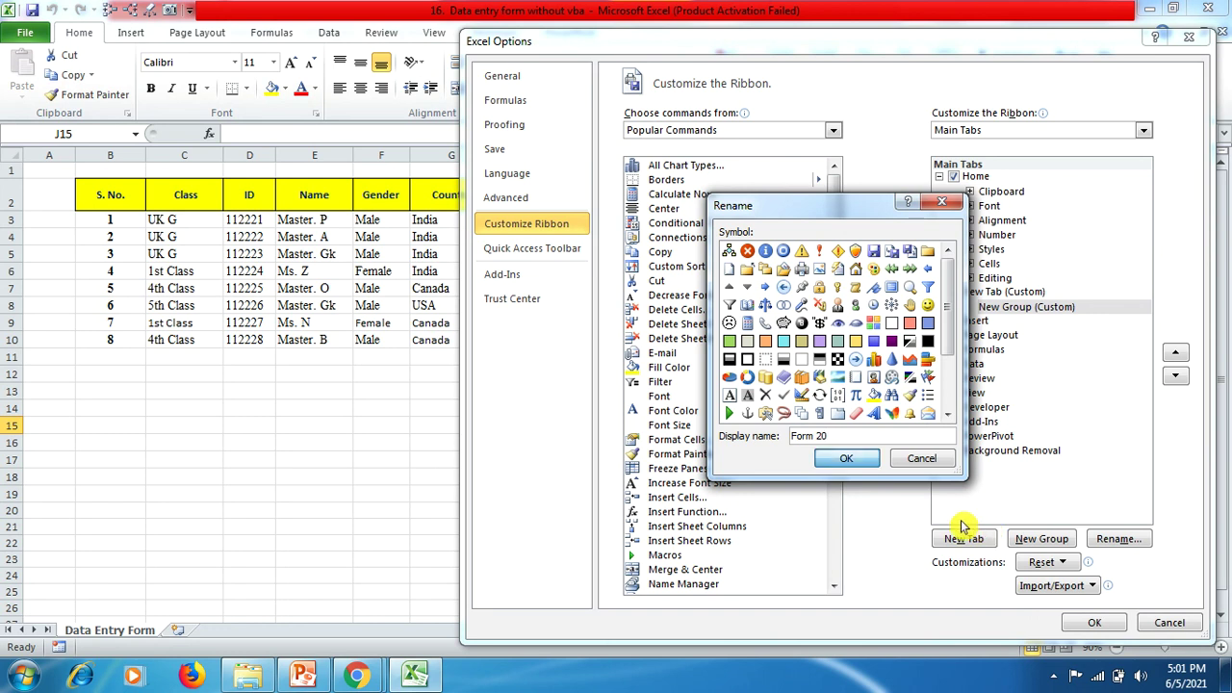
Add the Form command from Commands Not in the Ribbon to the Form 20 group
click(832, 132)
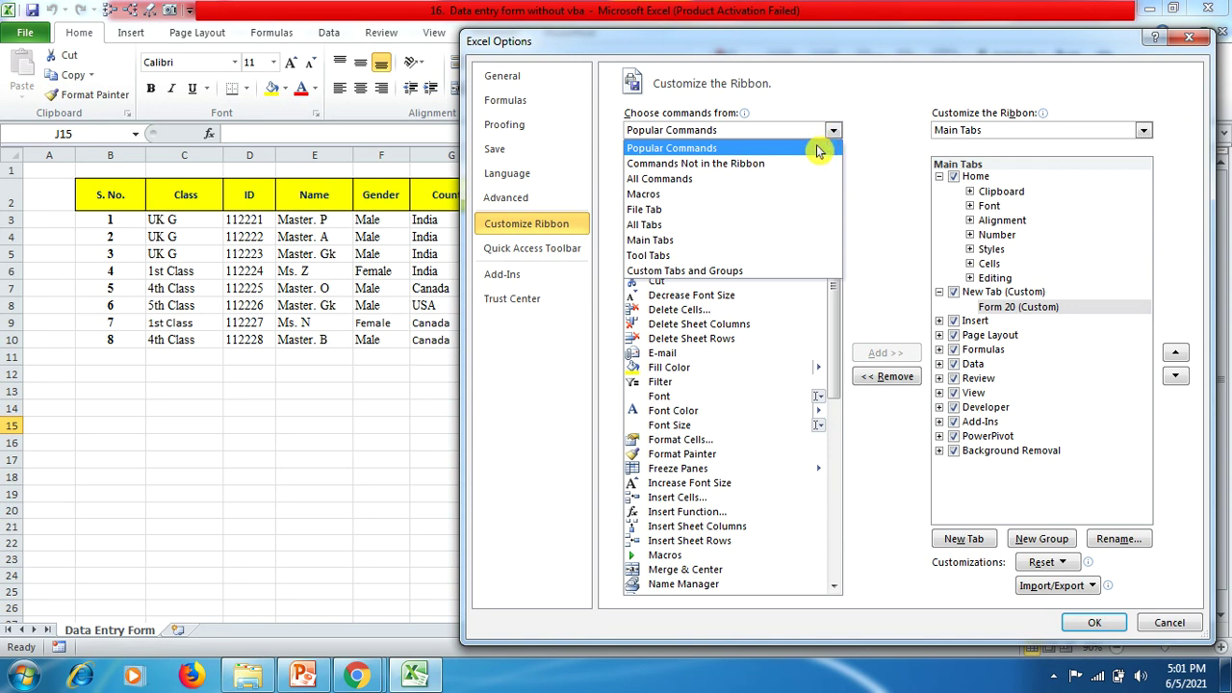
click(804, 166)
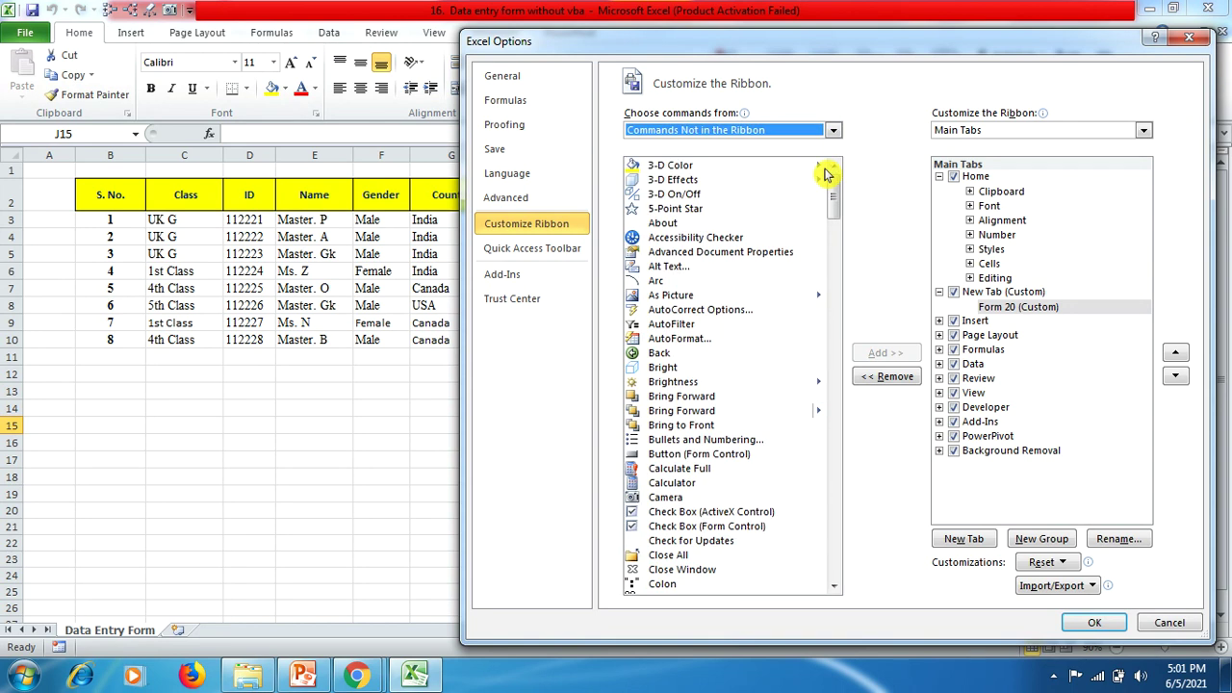
drag(835, 194, 834, 274)
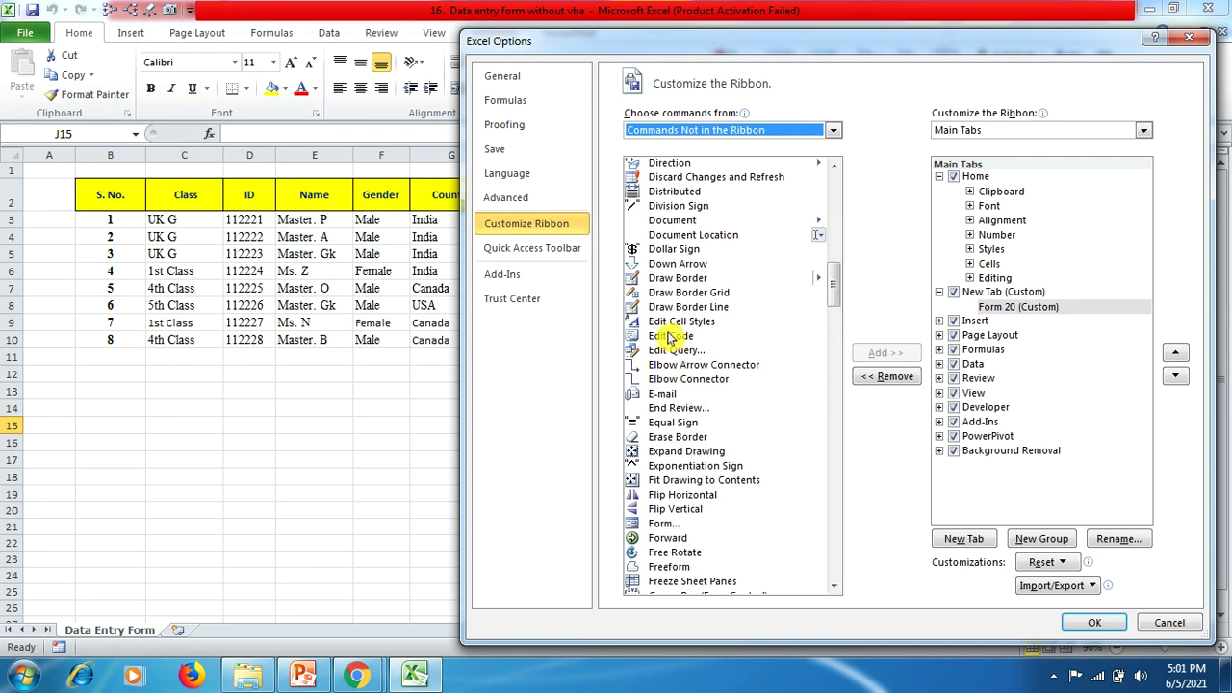
click(662, 524)
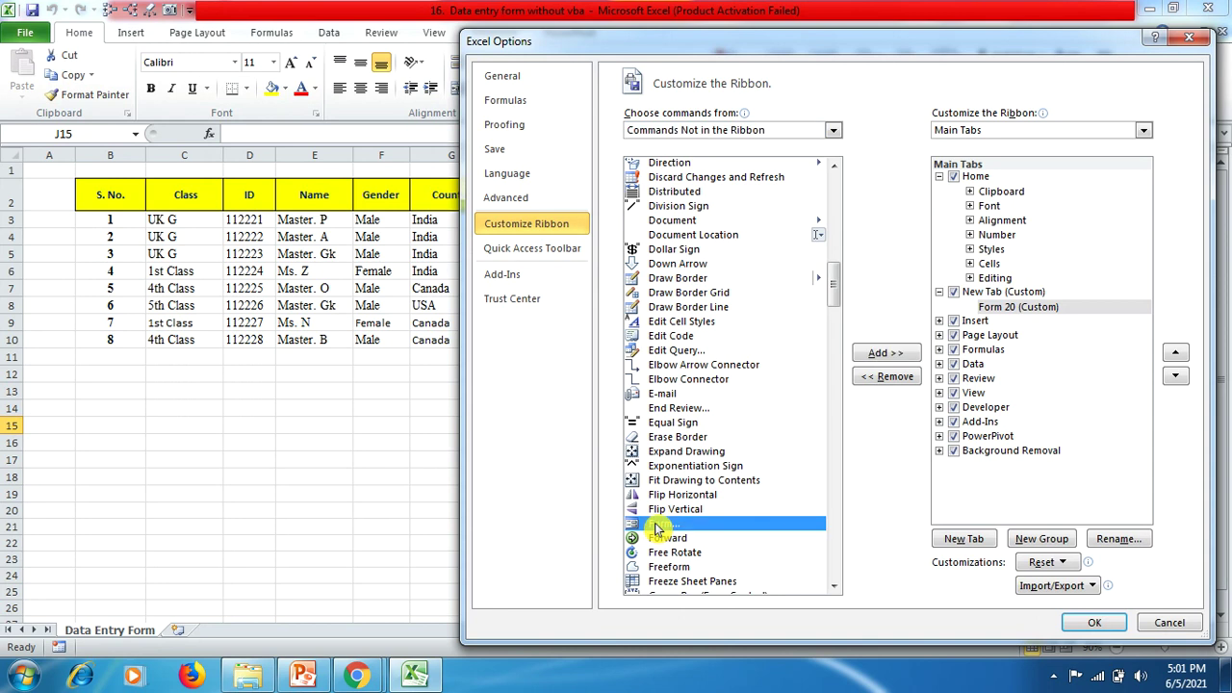
click(1005, 308)
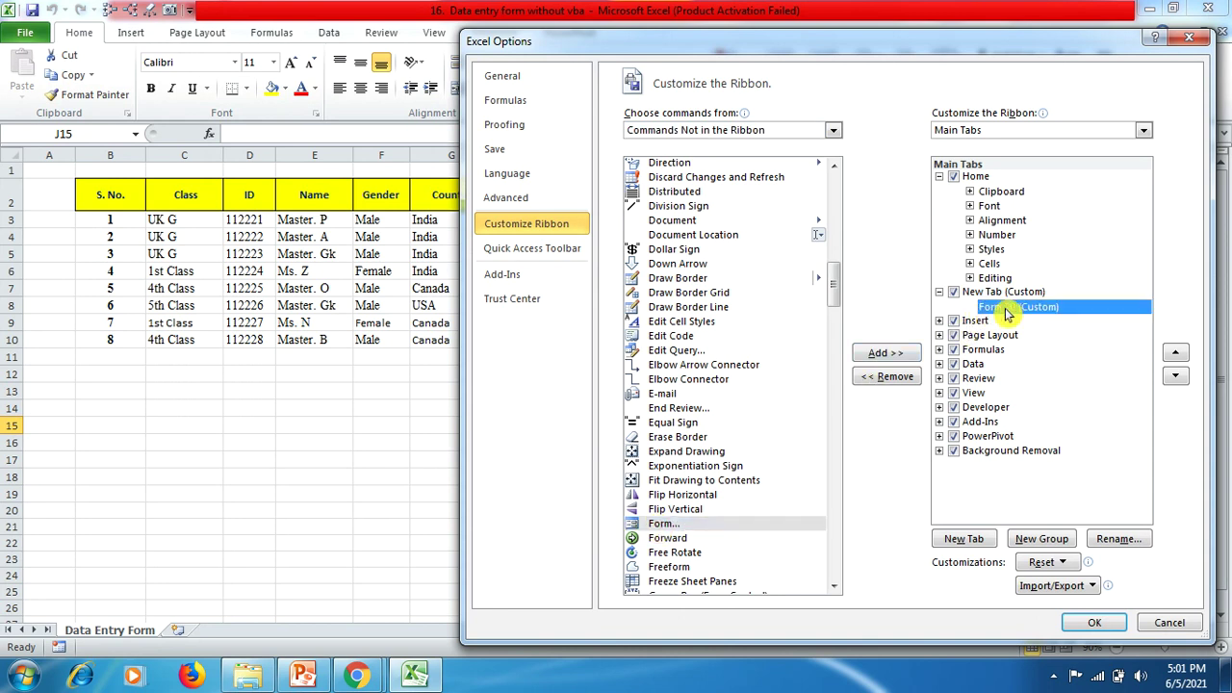
click(898, 355)
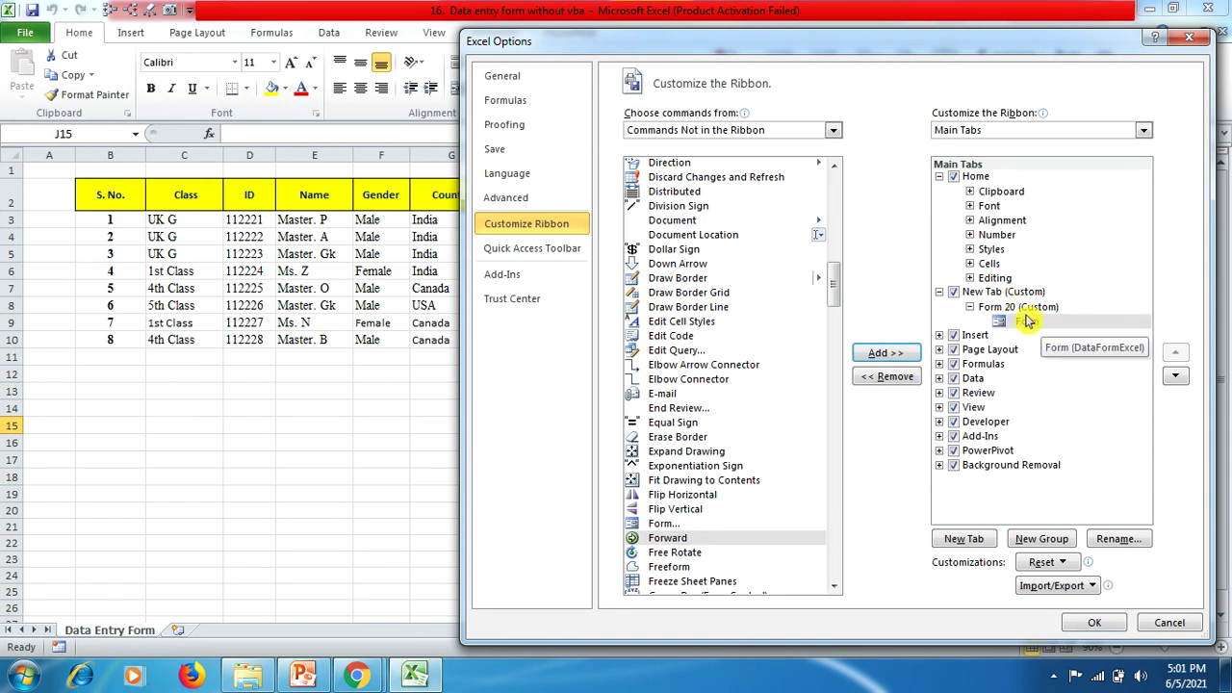
Apply the ribbon changes and convert B2:G10 into a table with headers
click(1097, 623)
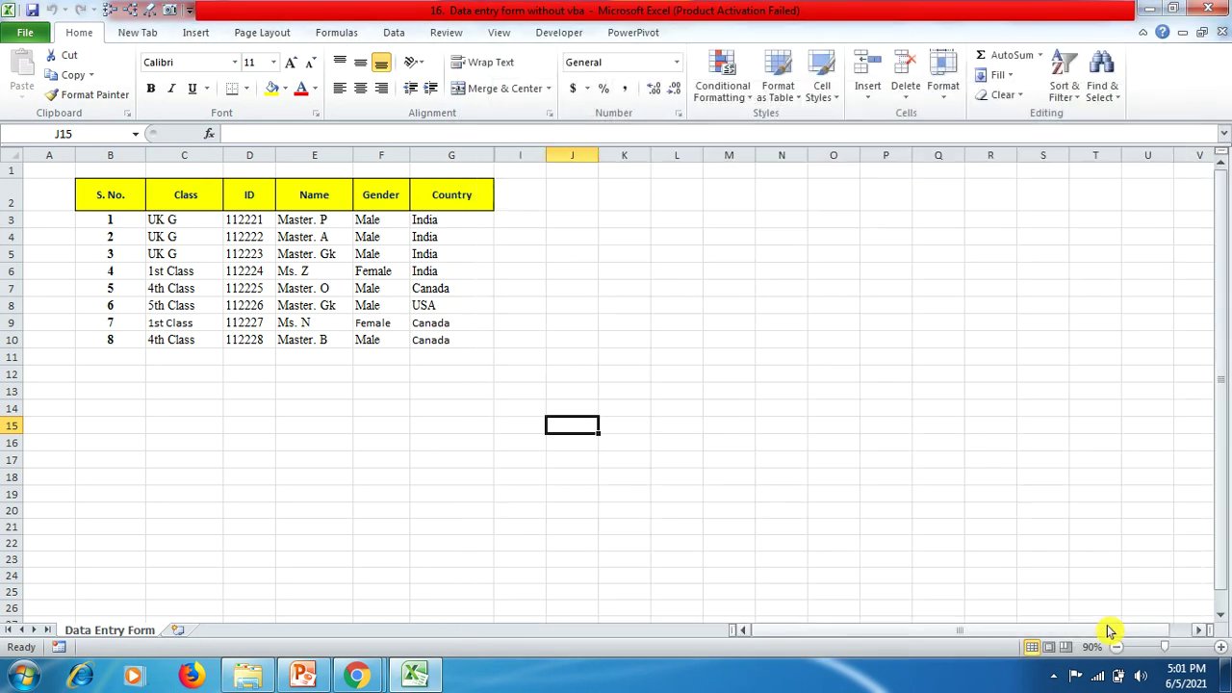
click(139, 33)
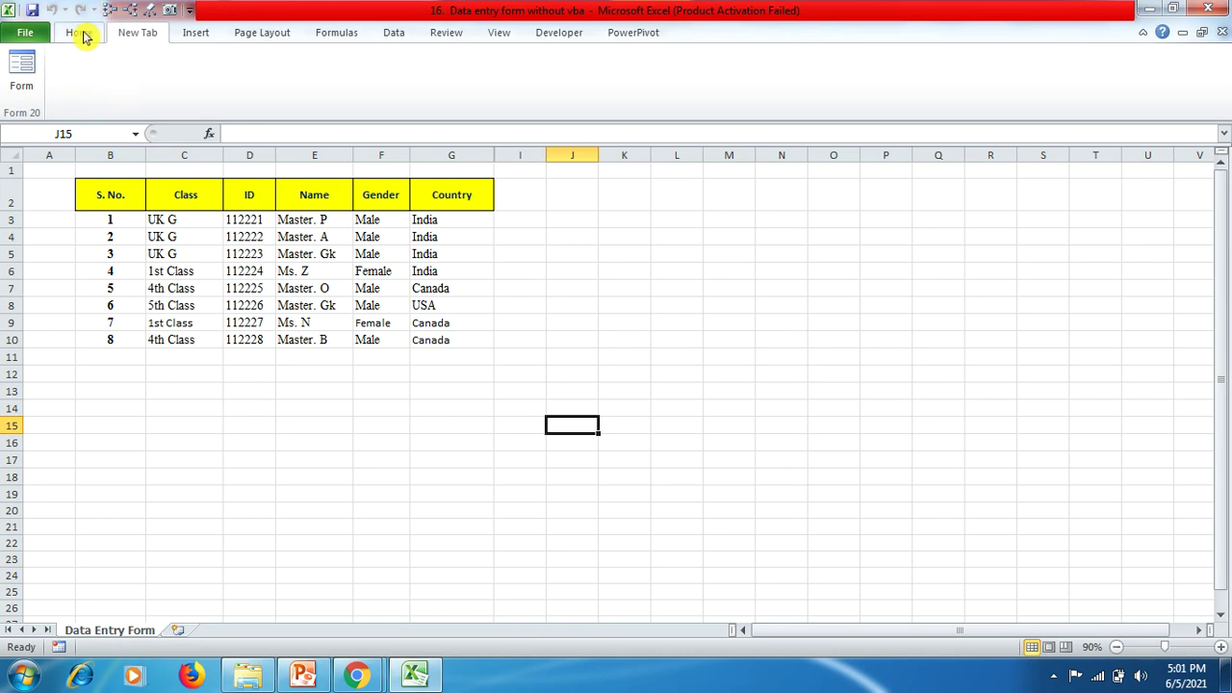
drag(112, 194, 432, 332)
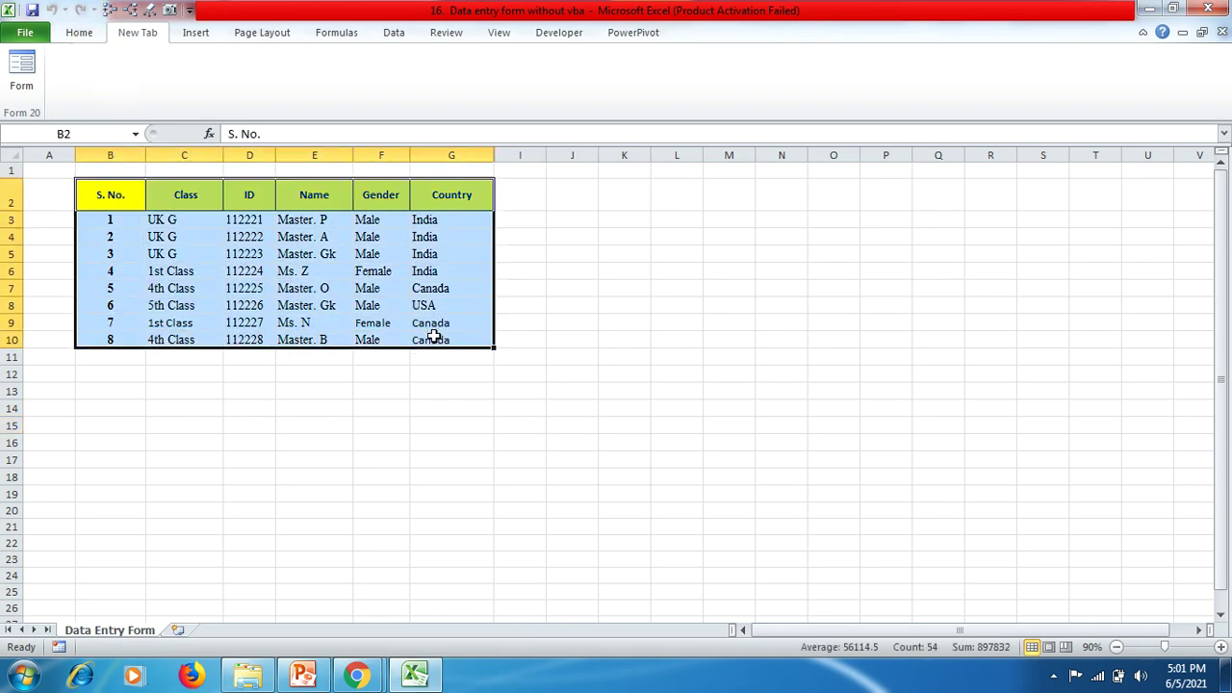
click(197, 35)
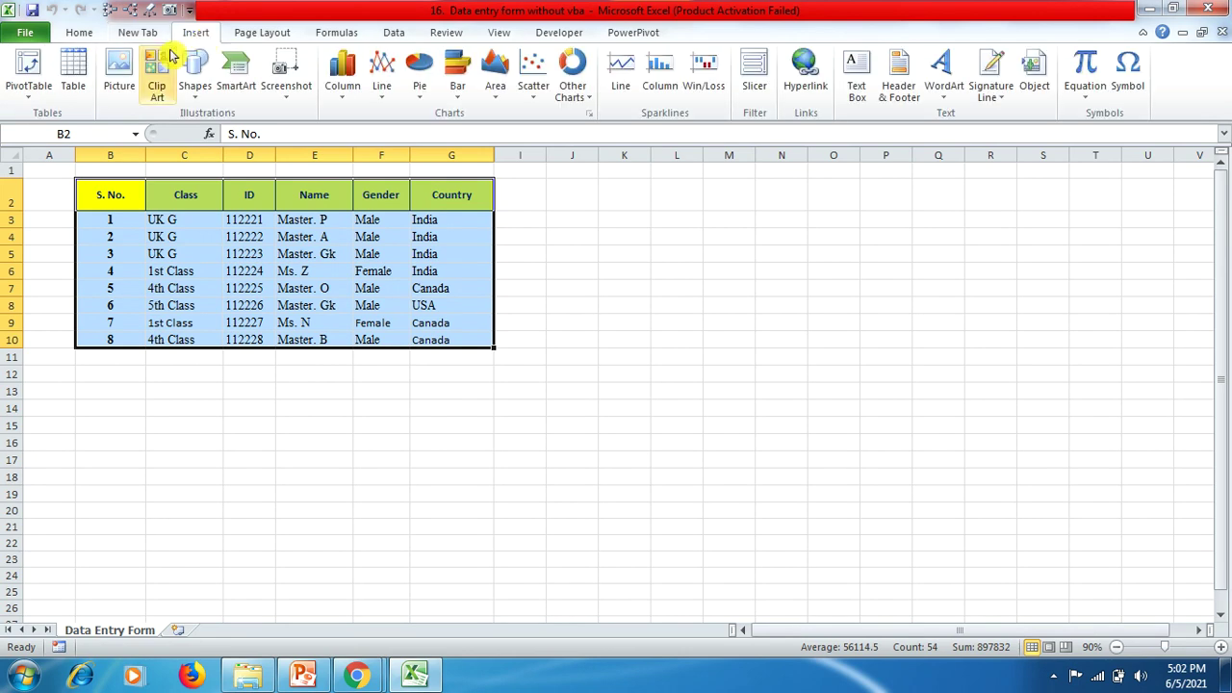
click(75, 67)
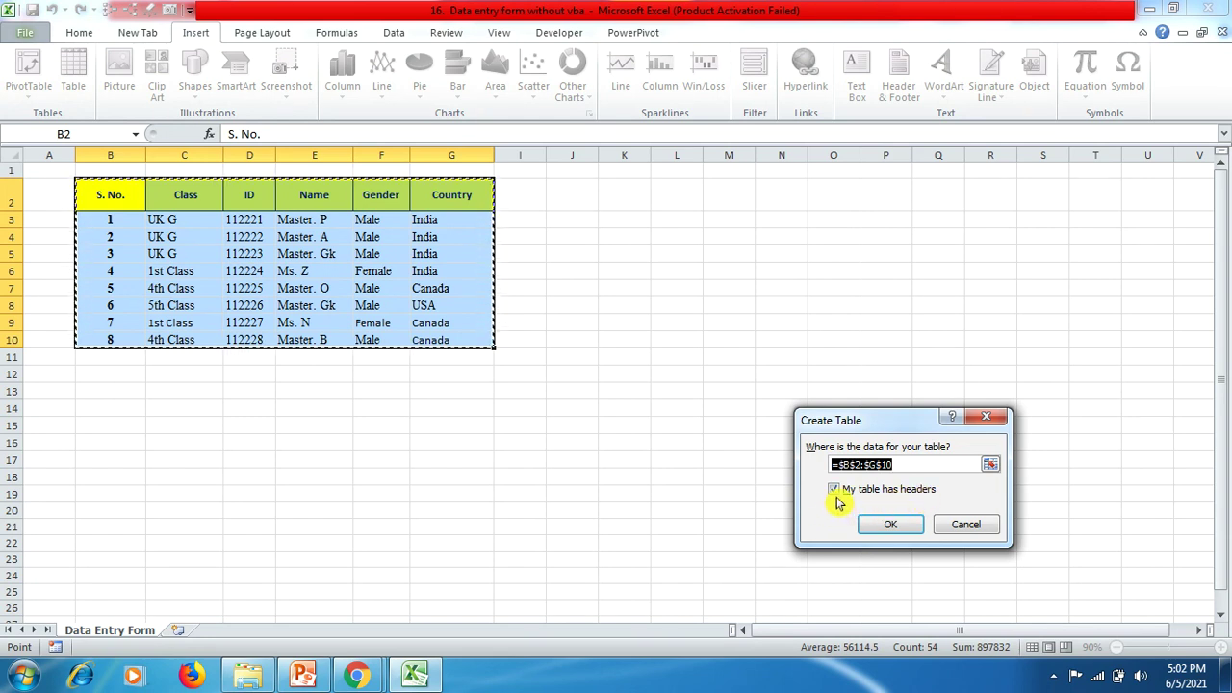
click(871, 524)
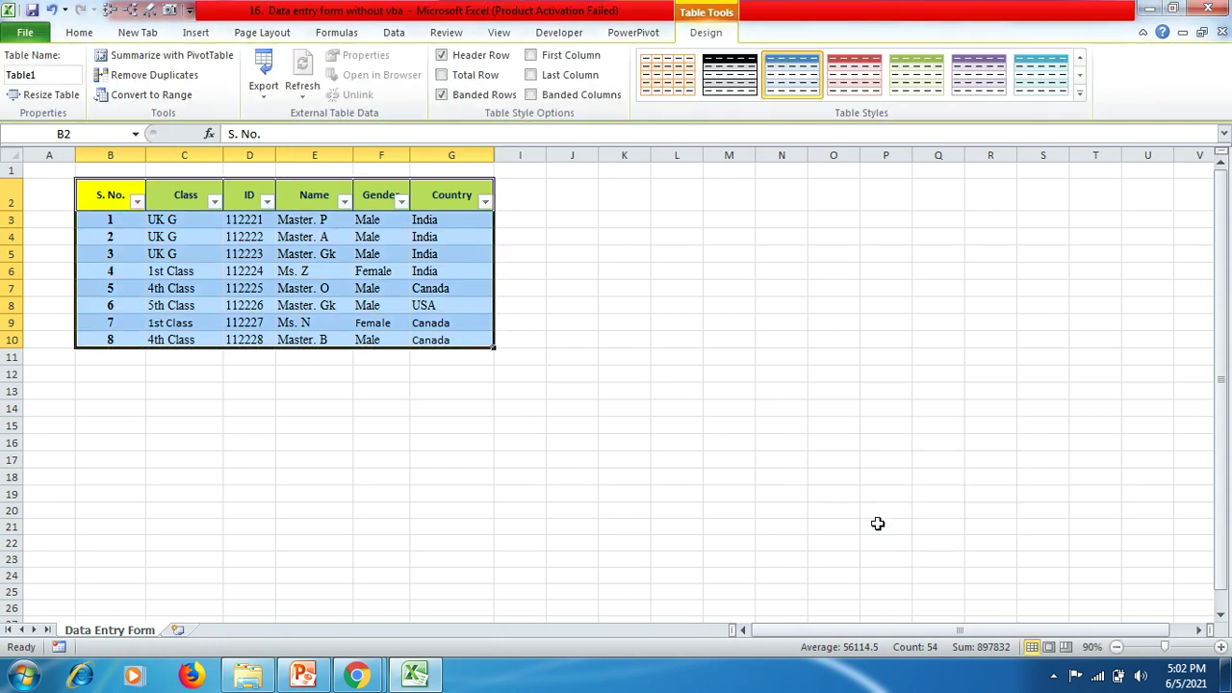
With a table cell selected, launch Form from the new tab to show record 1 of 8
click(256, 360)
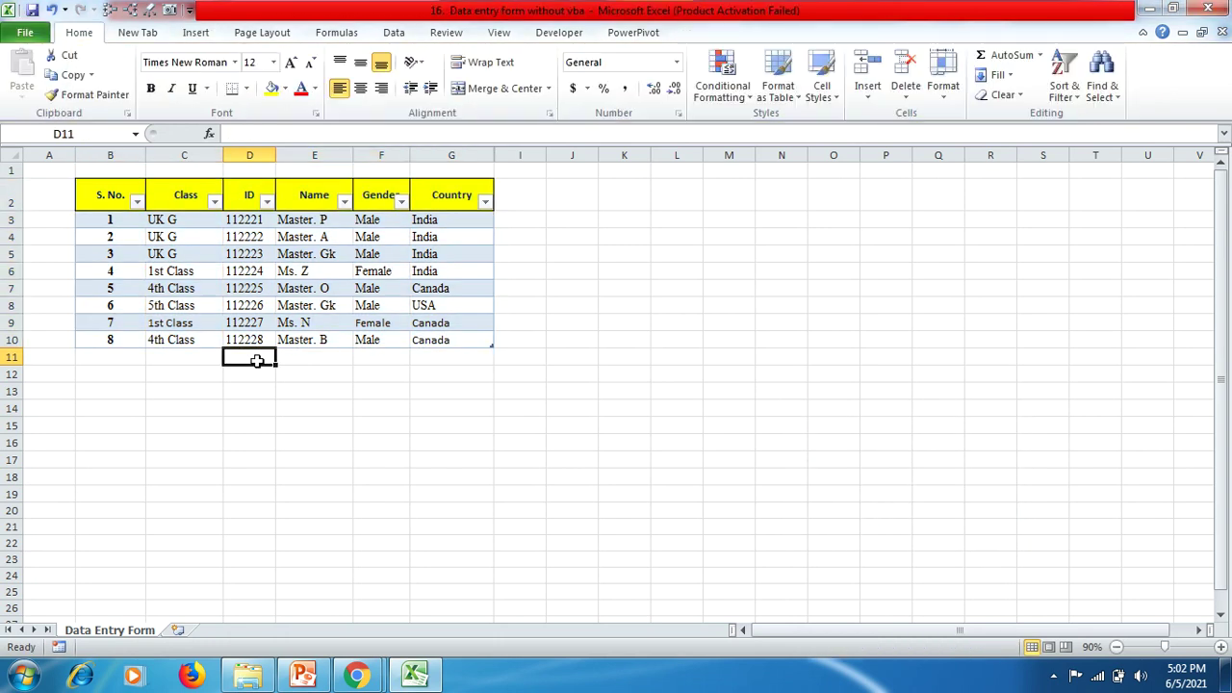
click(123, 338)
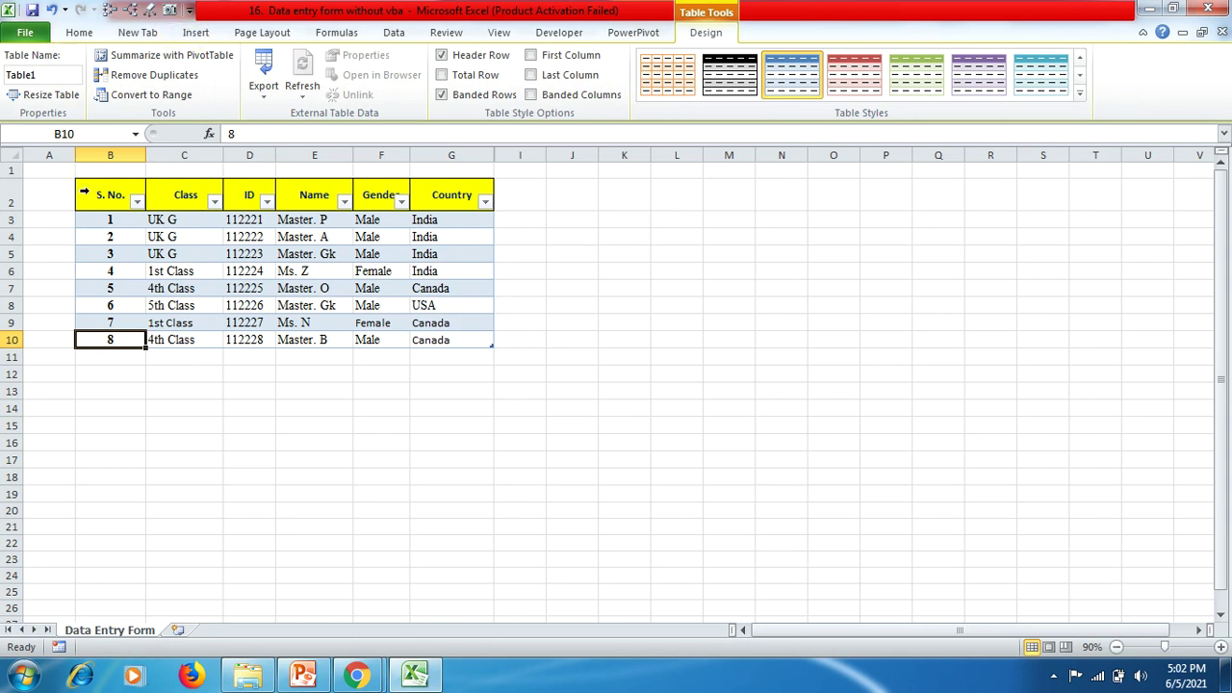
drag(106, 196, 444, 202)
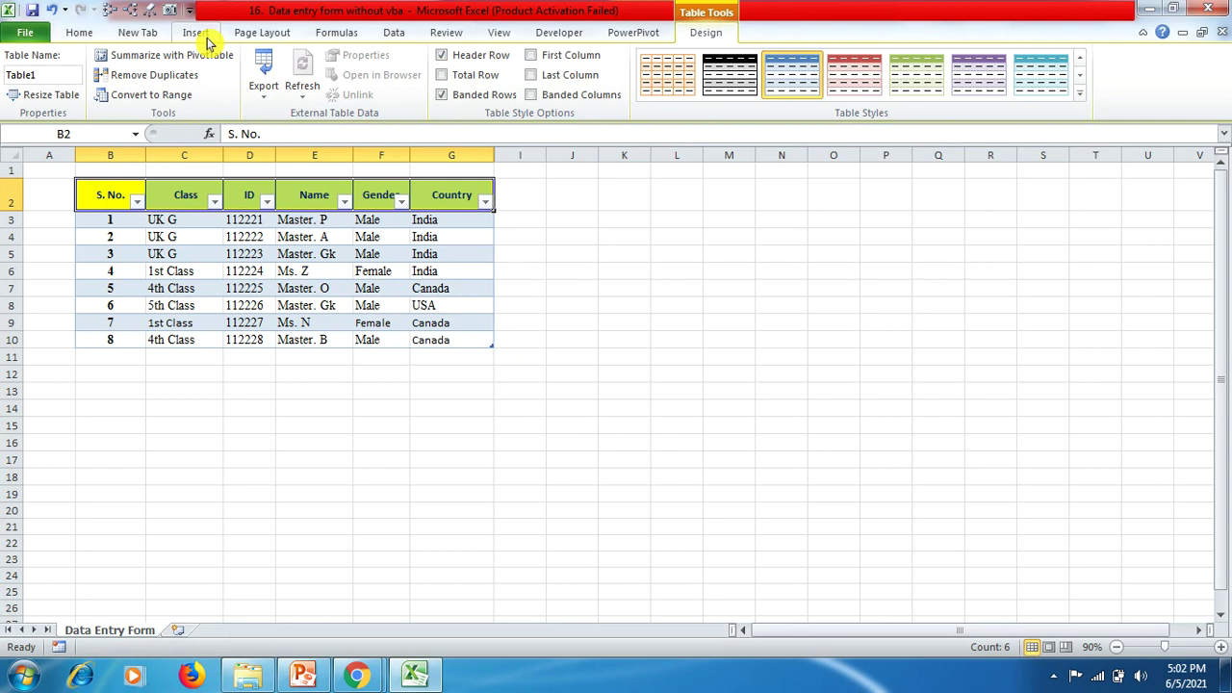
click(142, 36)
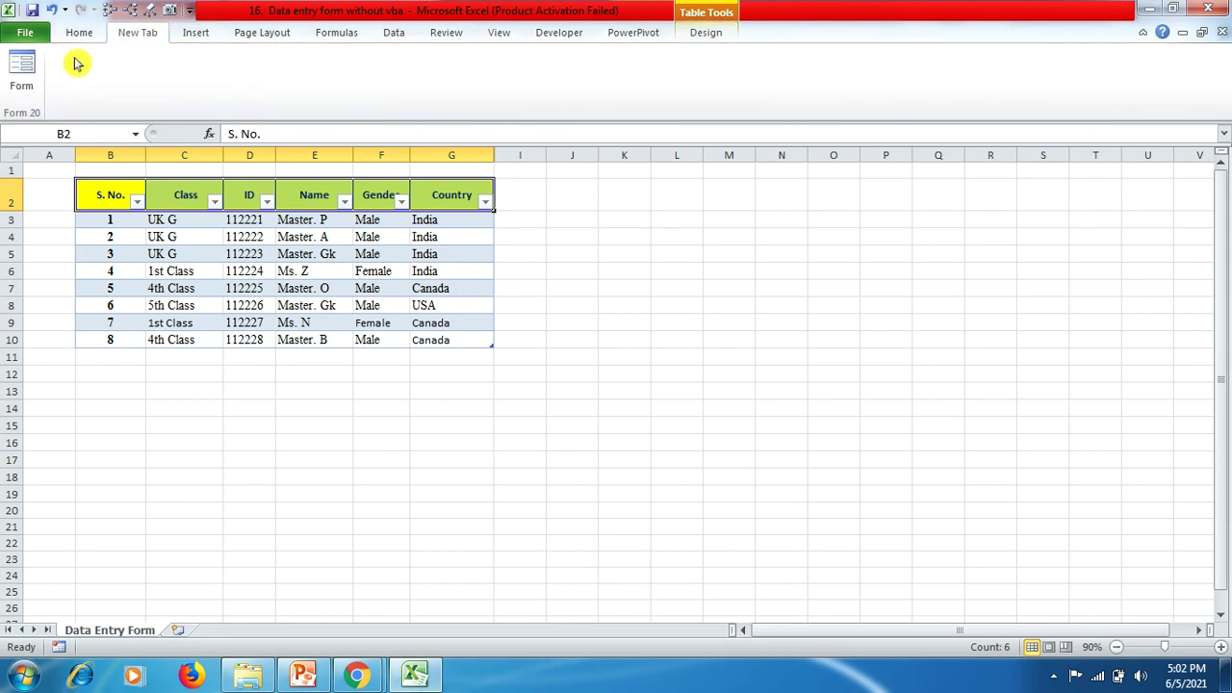
click(27, 67)
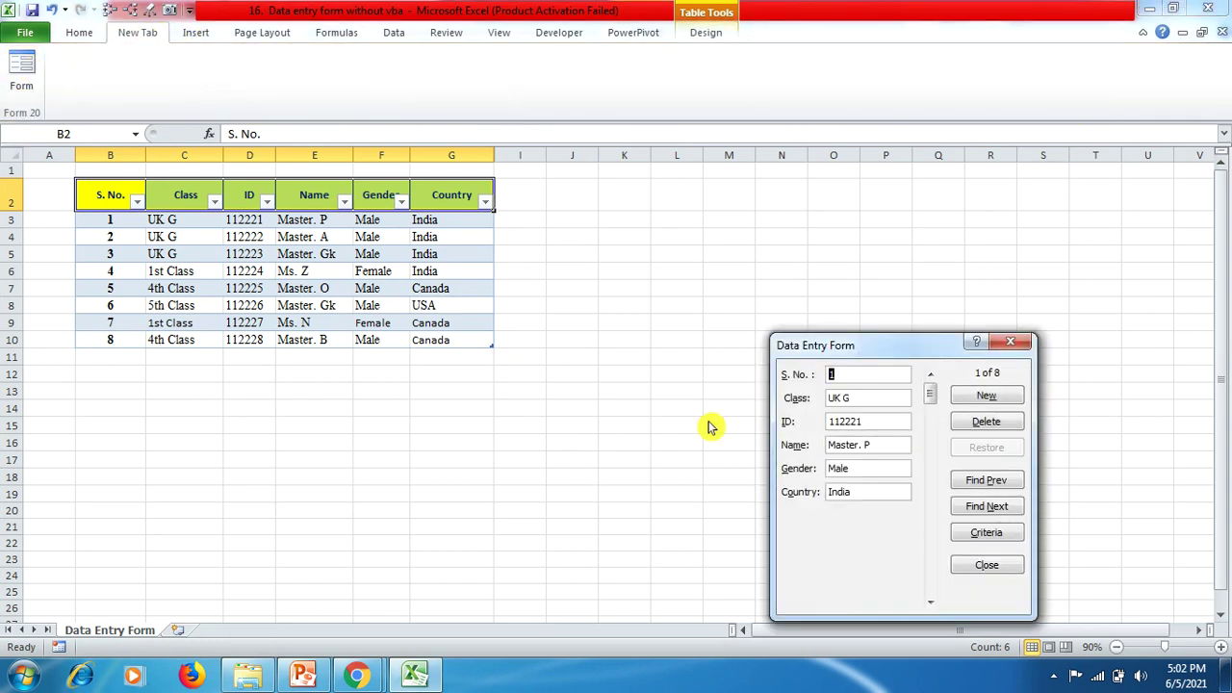
drag(884, 347, 675, 217)
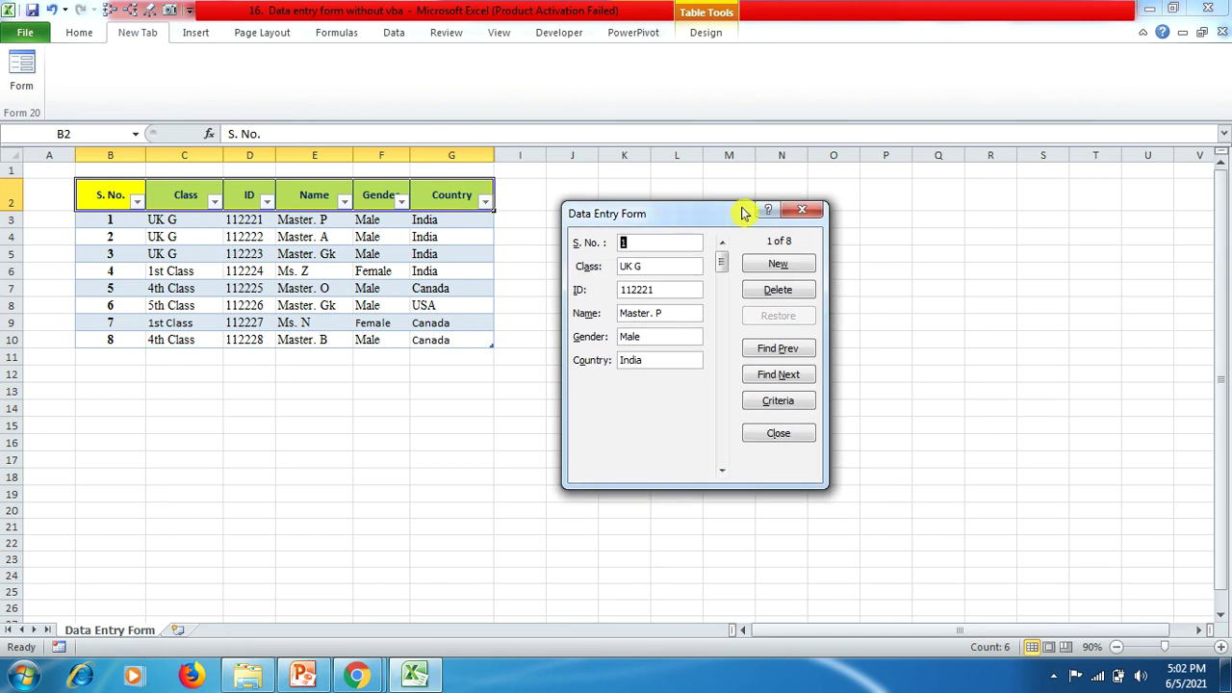
click(802, 211)
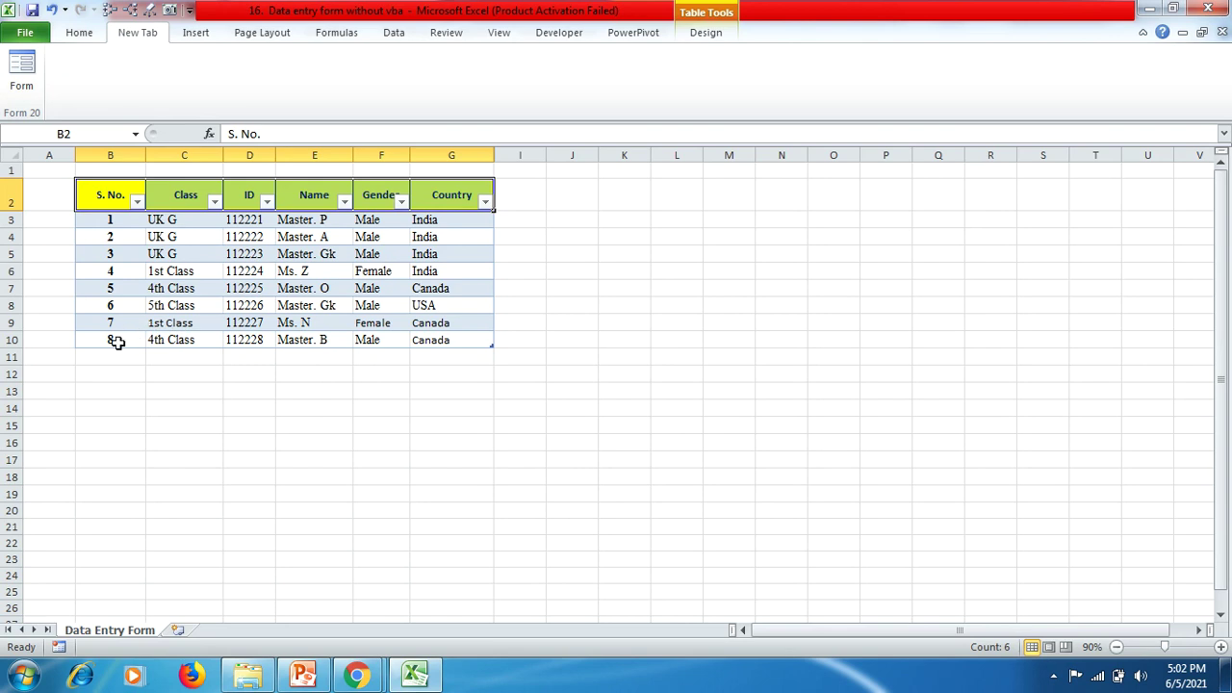
click(115, 343)
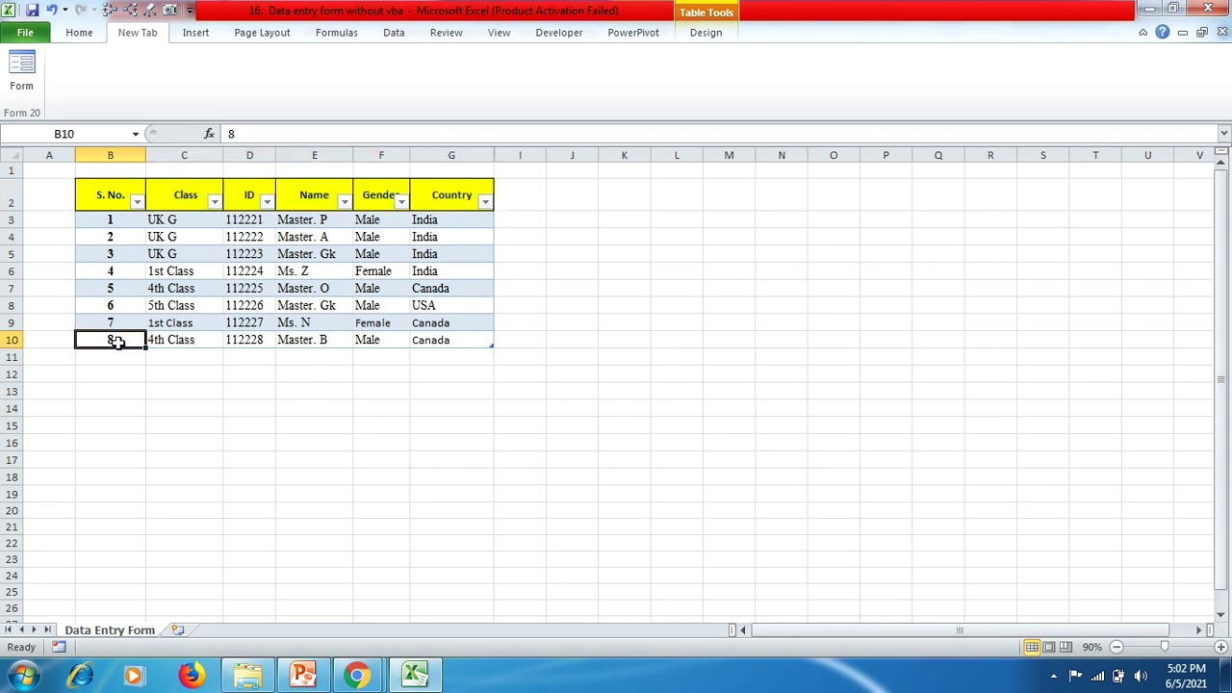
click(23, 69)
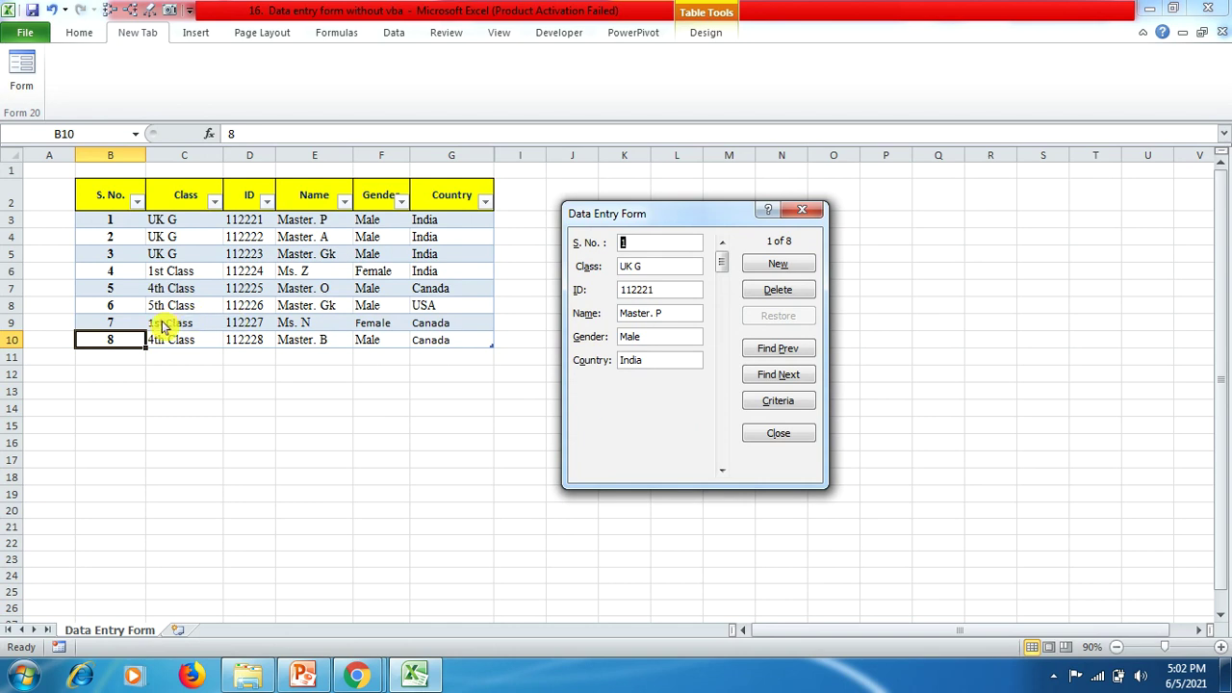
Add record 9 via New: 1st Class, ID 112255, a student name, Male, USA
click(775, 265)
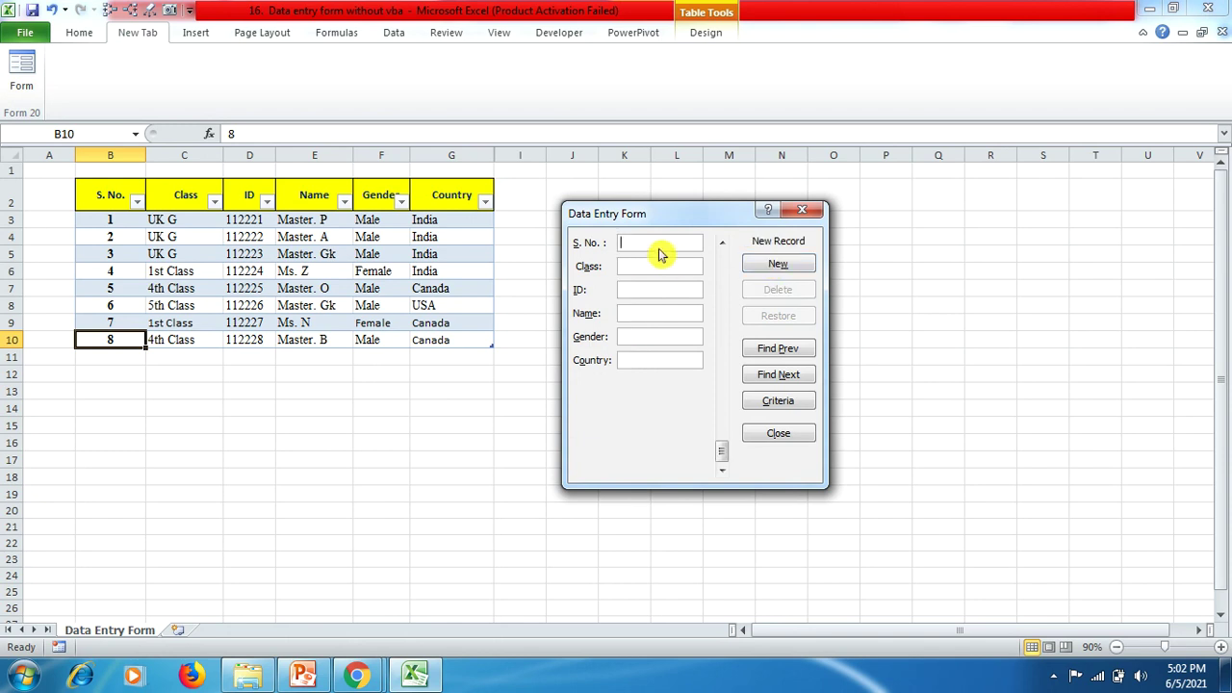
text(9)
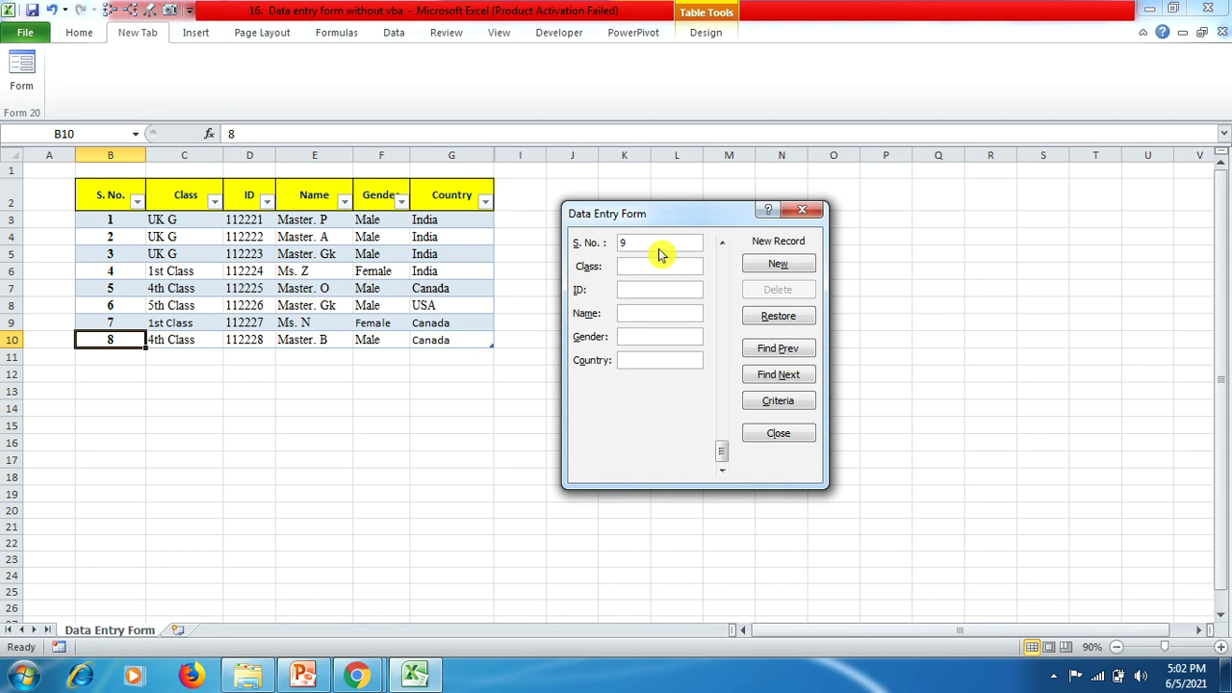
text(1st)
text( Class)
text(11225)
text(5)
key(Tab)
text(Ms.)
key(BackSpace)
key(BackSpace)
key(BackSpace)
text(Tim)
text(Male)
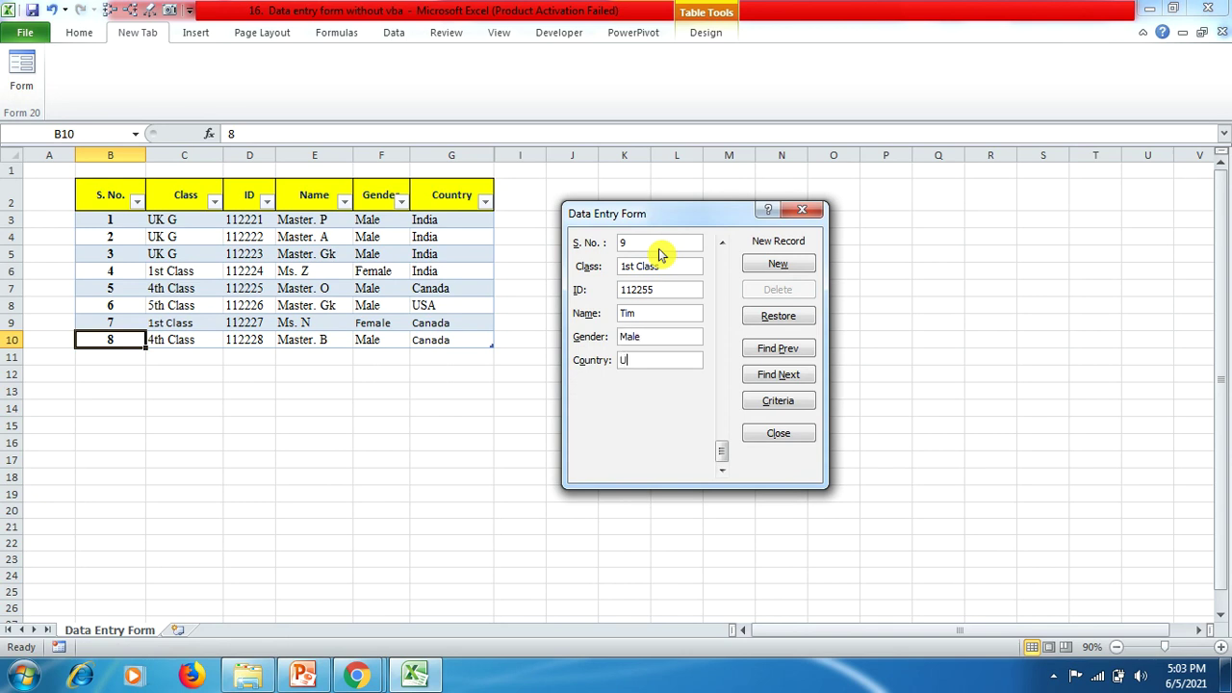
text(SA)
key(Return)
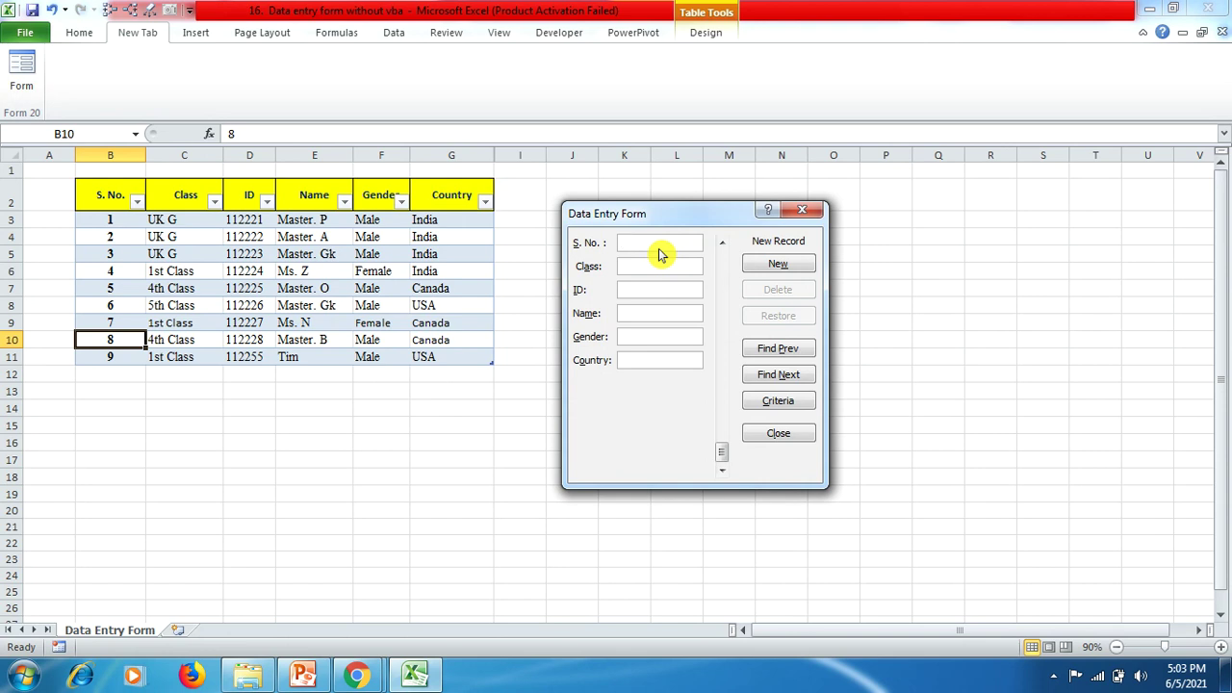
Go back to record 5 and change its Class from 4th Class to 5th Class
click(778, 348)
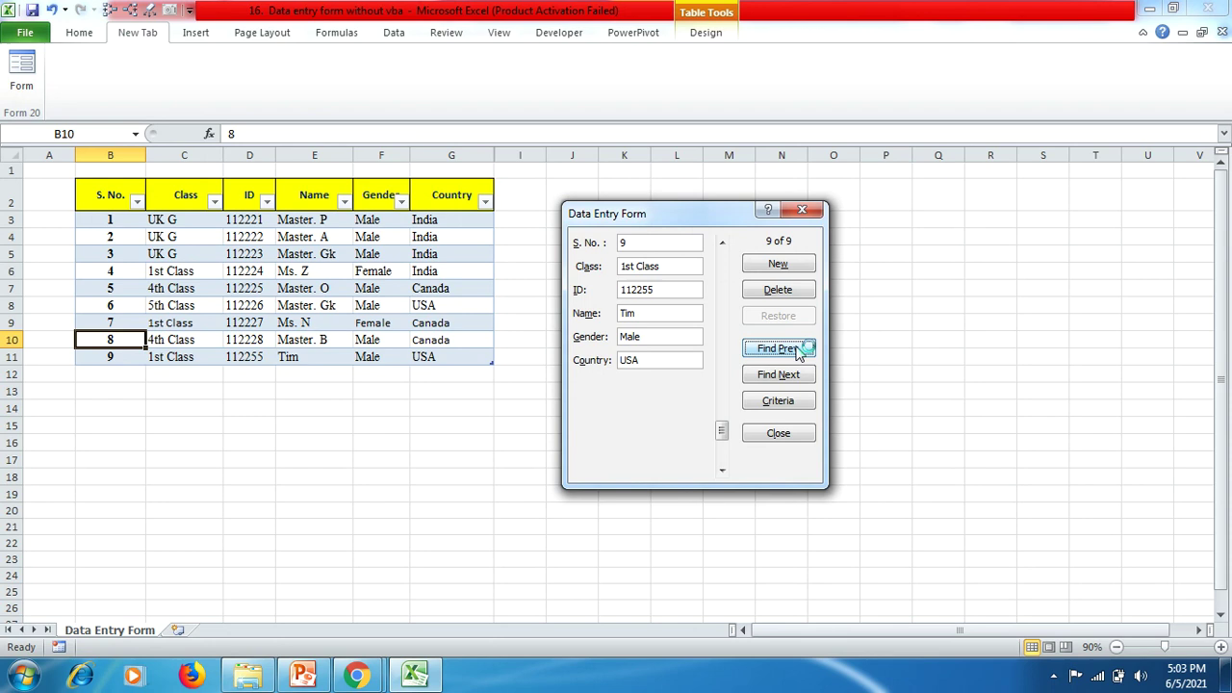
click(799, 352)
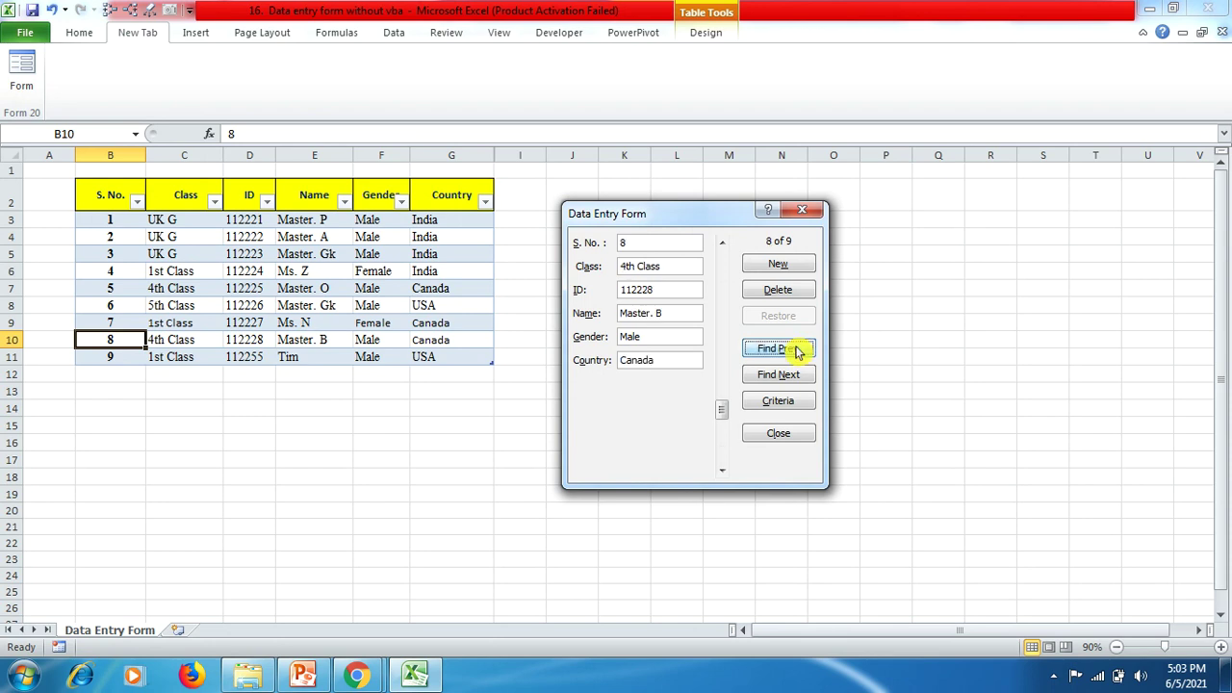
click(799, 352)
click(798, 353)
click(799, 352)
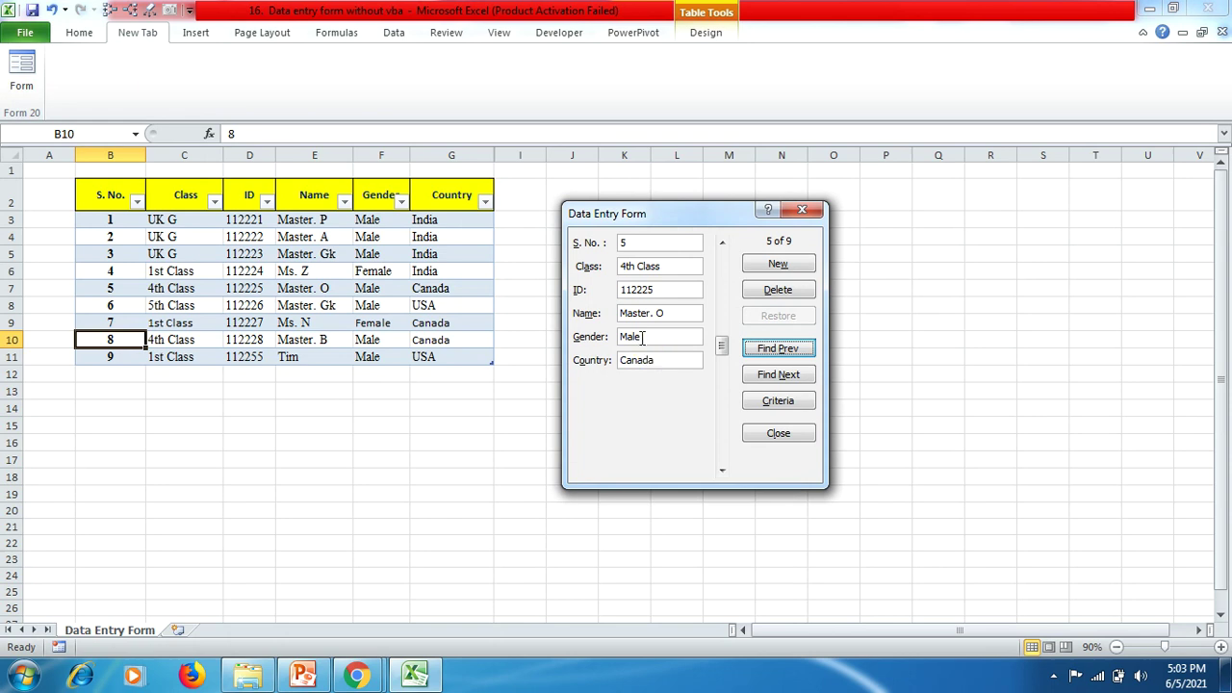
click(628, 267)
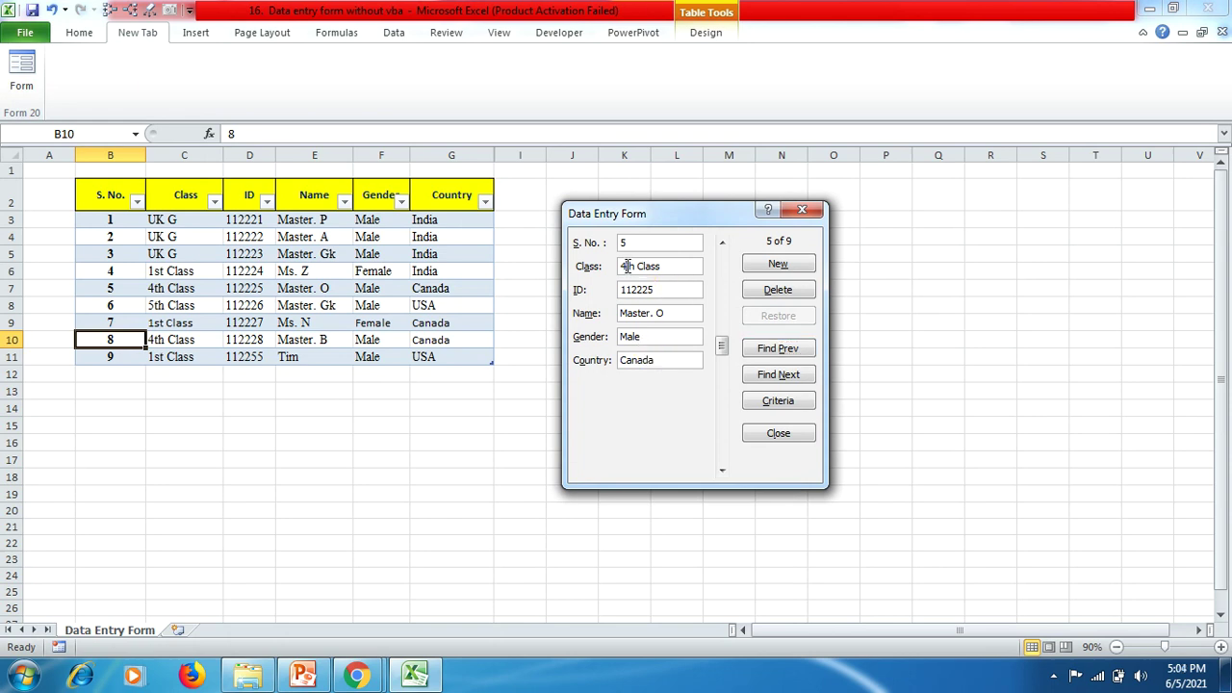
key(BackSpace)
key(BackSpace)
key(BackSpace)
text(5t)
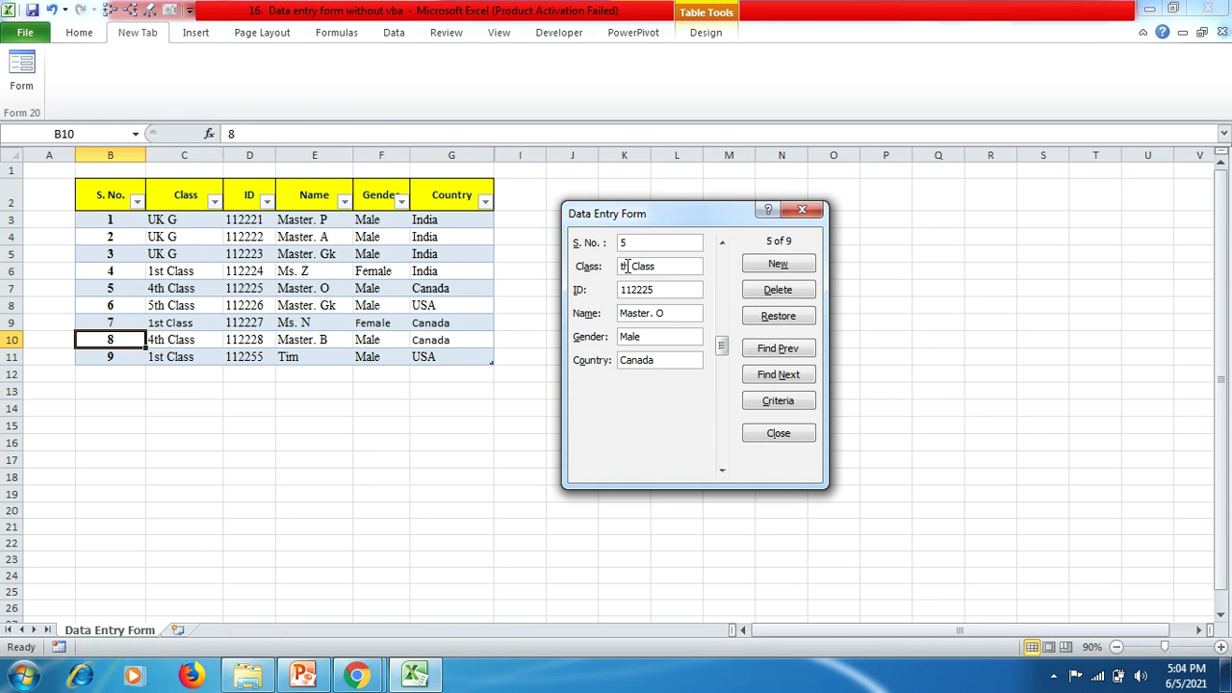
text(h)
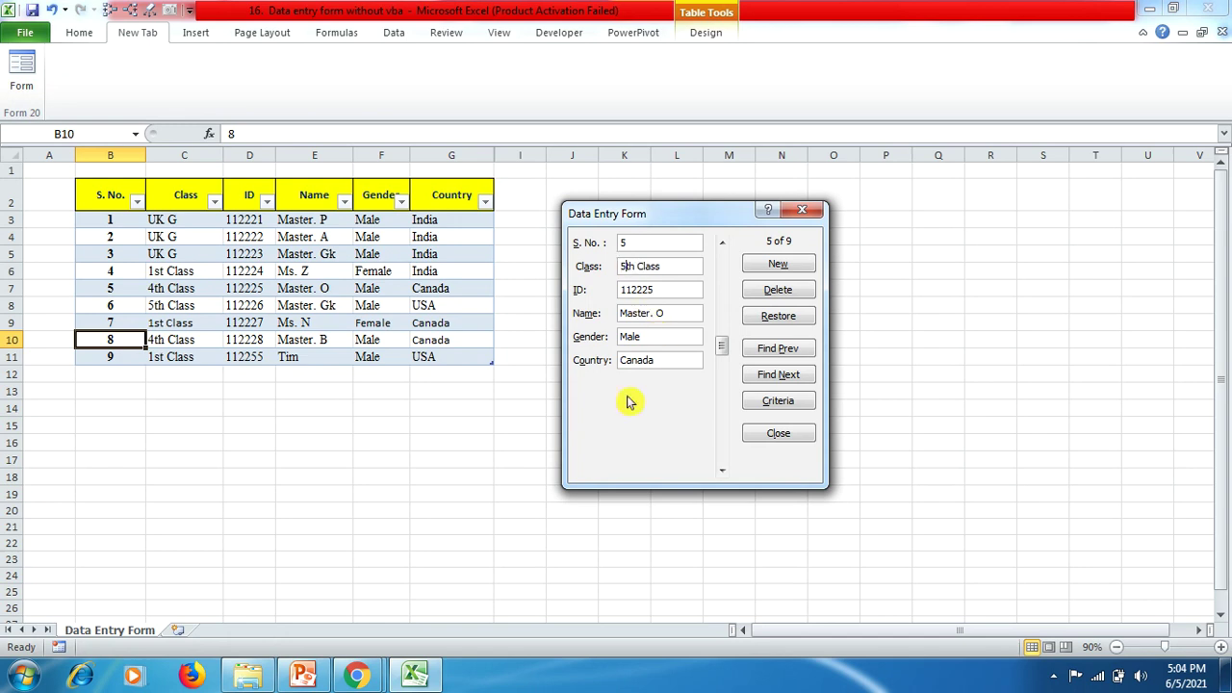
key(Return)
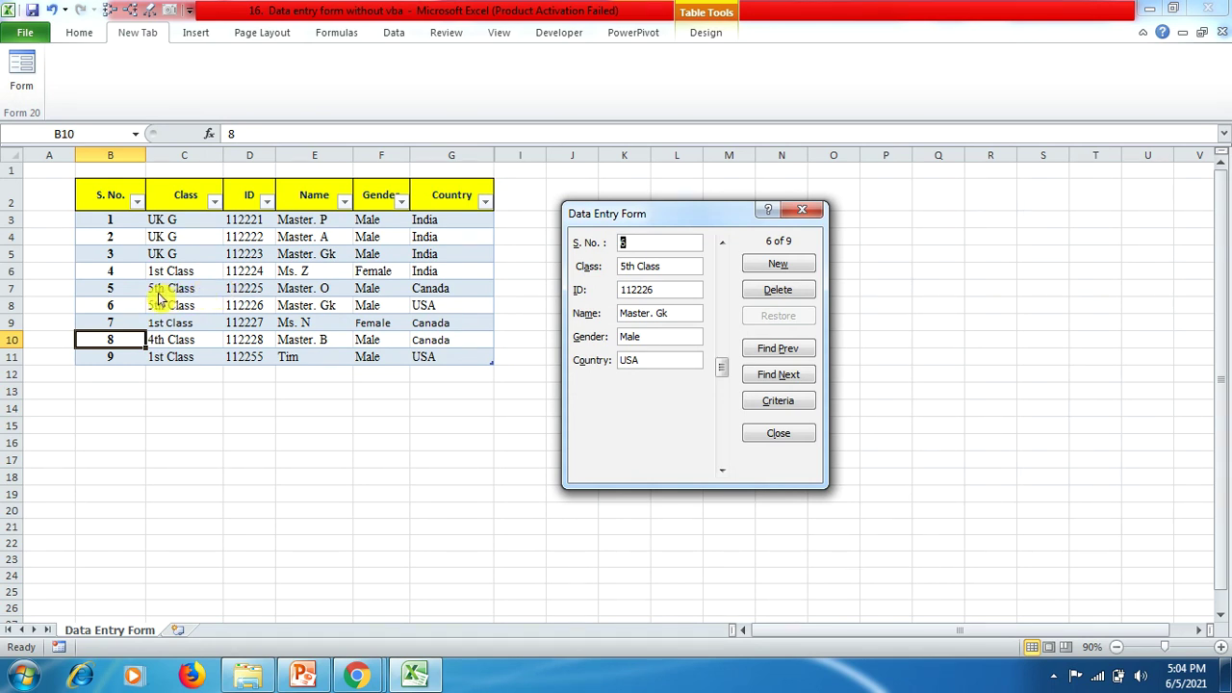
Step forward through the records to the last one, record 9 of 9
click(763, 383)
click(765, 383)
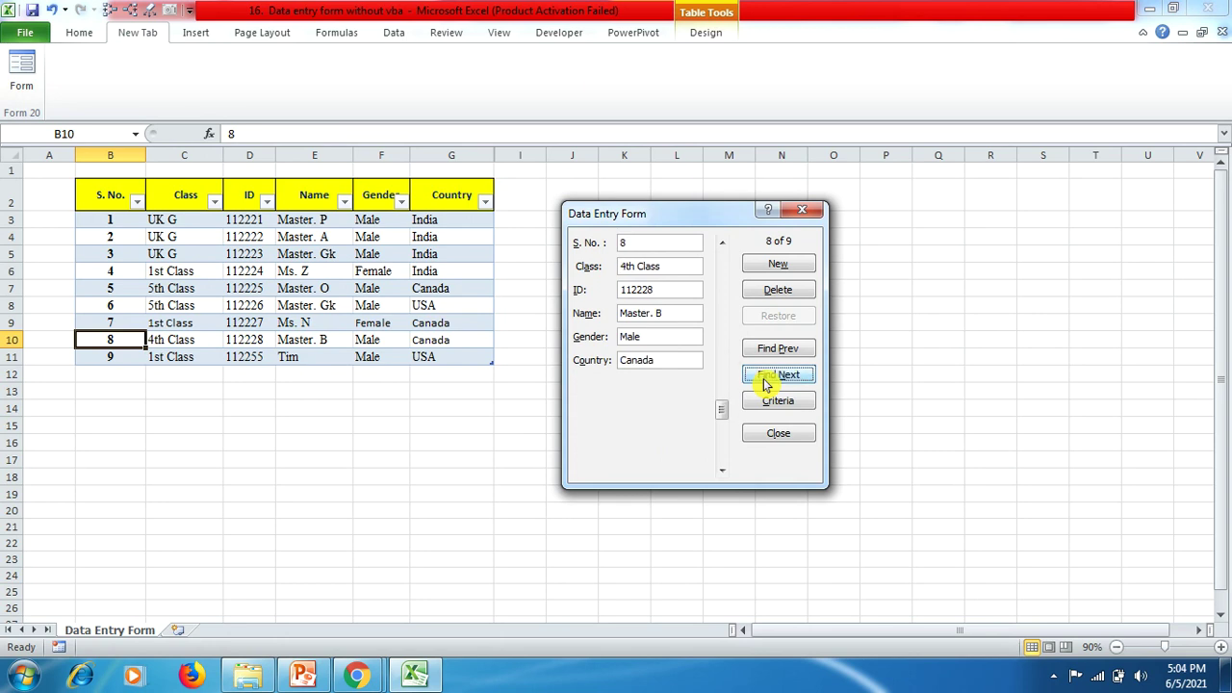
click(765, 383)
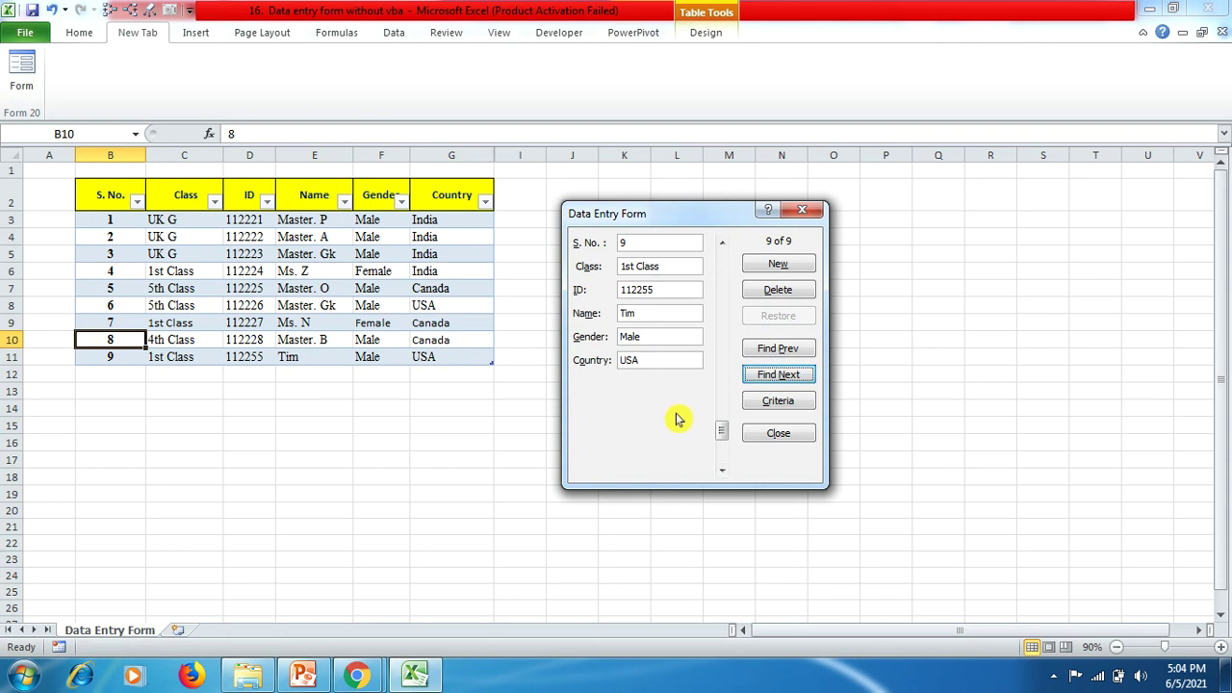
Set the Country criterion to USA and browse the matching records 6 and 9
click(789, 403)
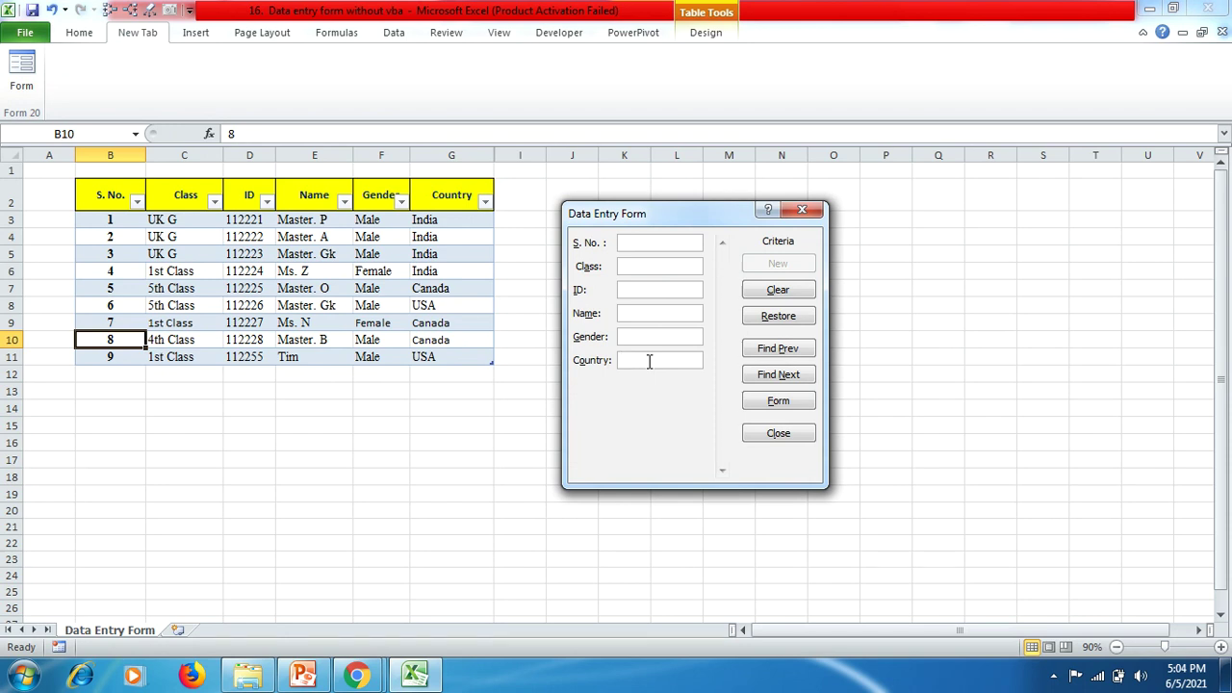
text(USA)
key(Return)
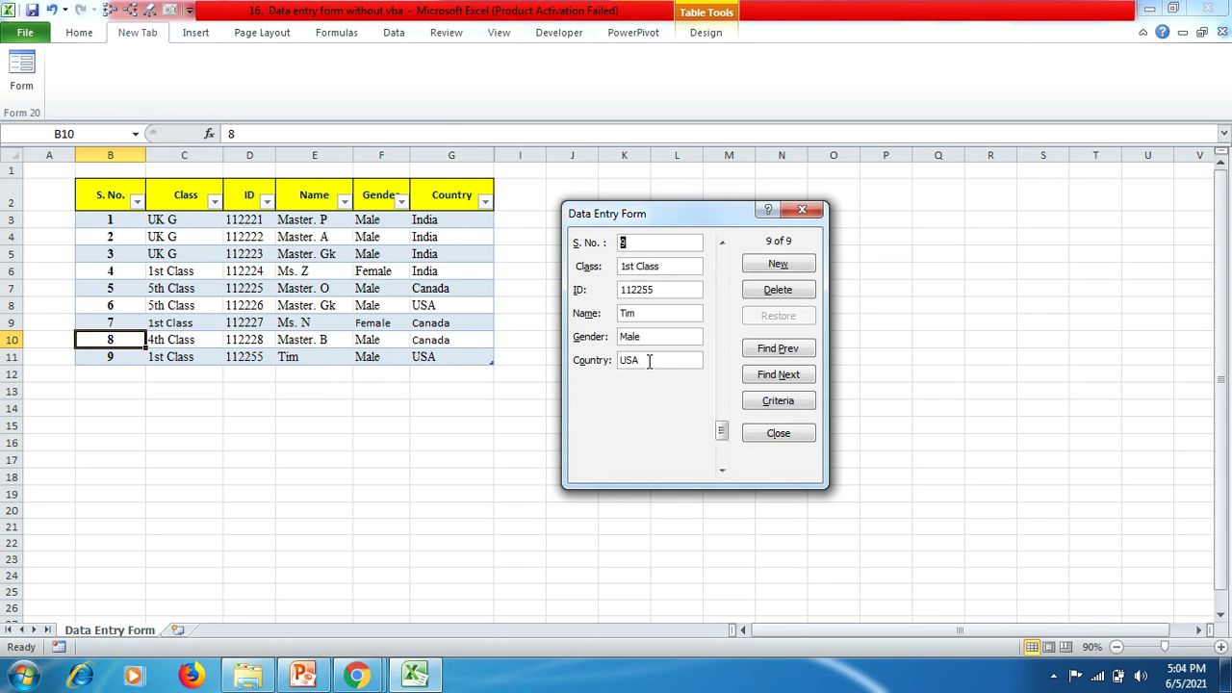
click(793, 371)
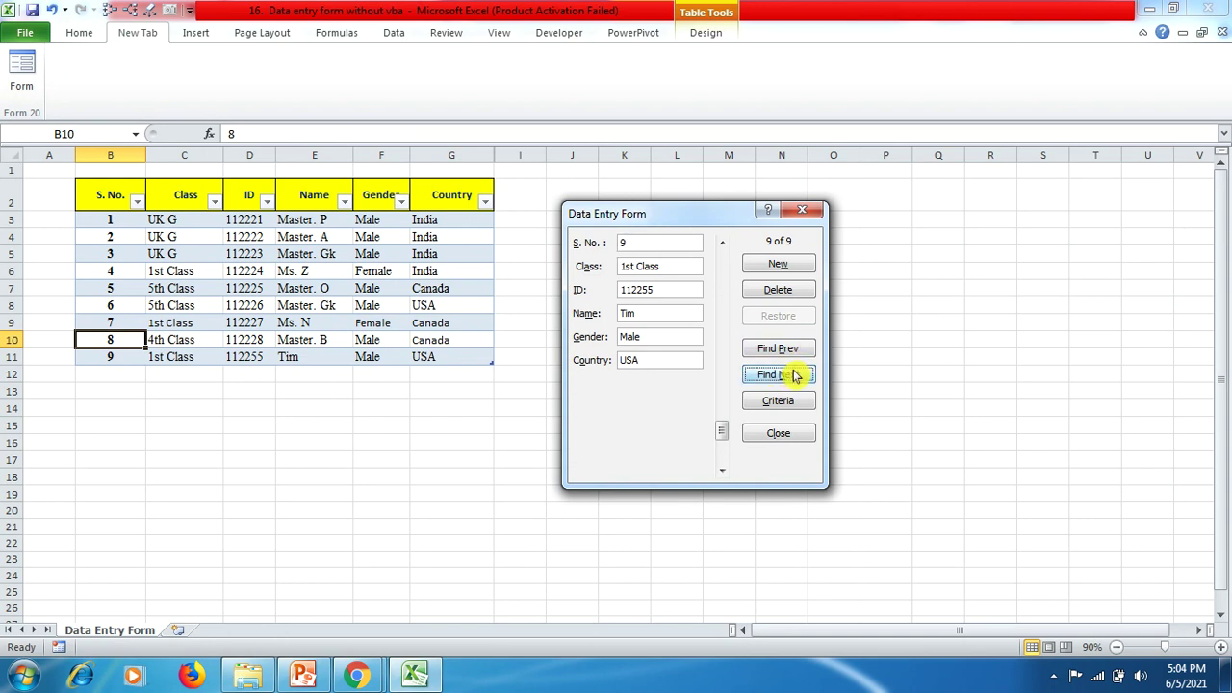
click(794, 371)
click(795, 352)
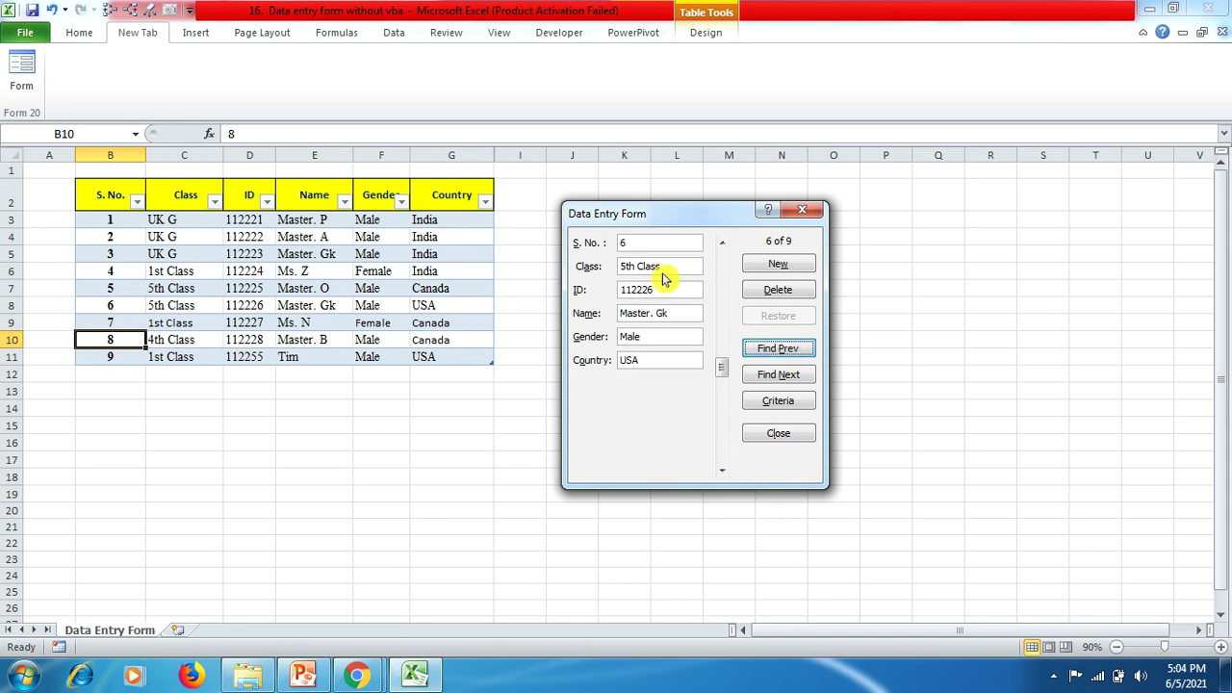
click(764, 378)
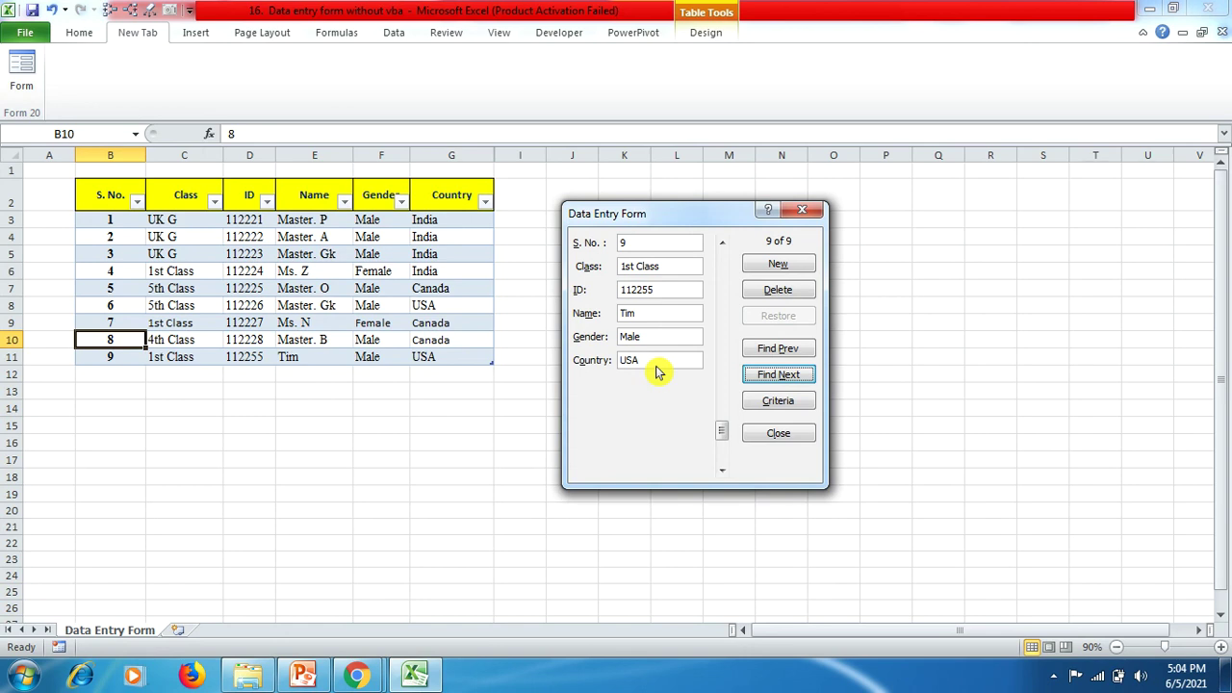
Reopen the form and search with criteria Country India and Gender Male
click(787, 435)
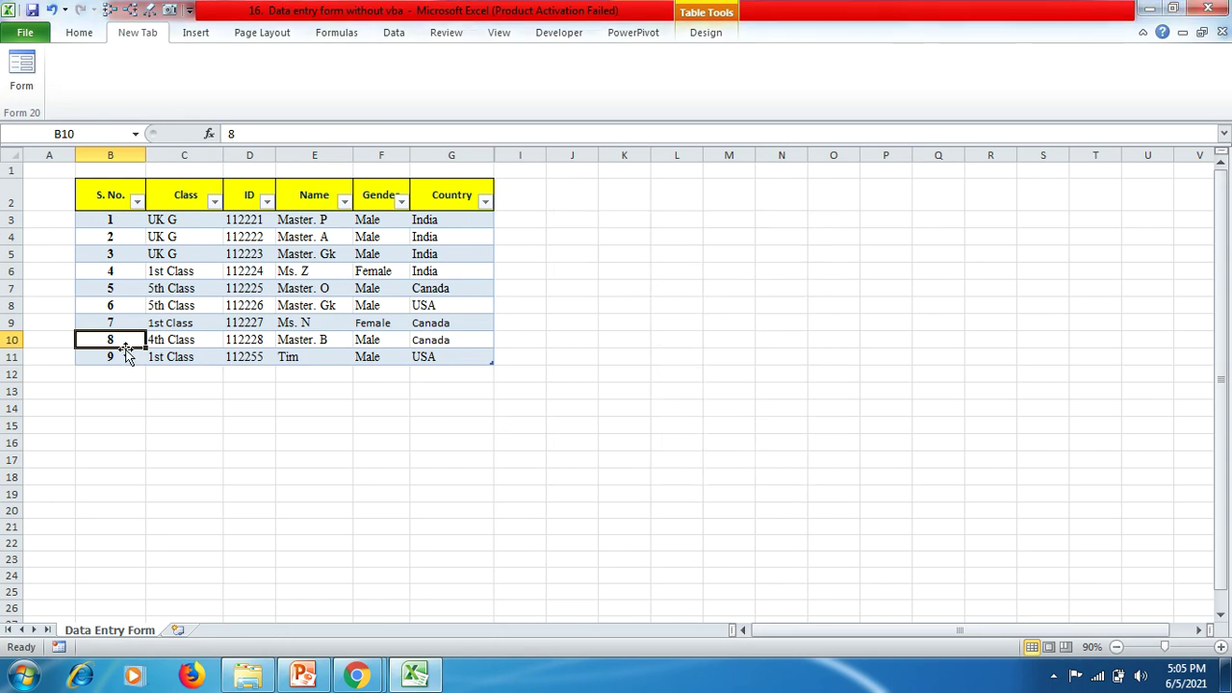
click(21, 70)
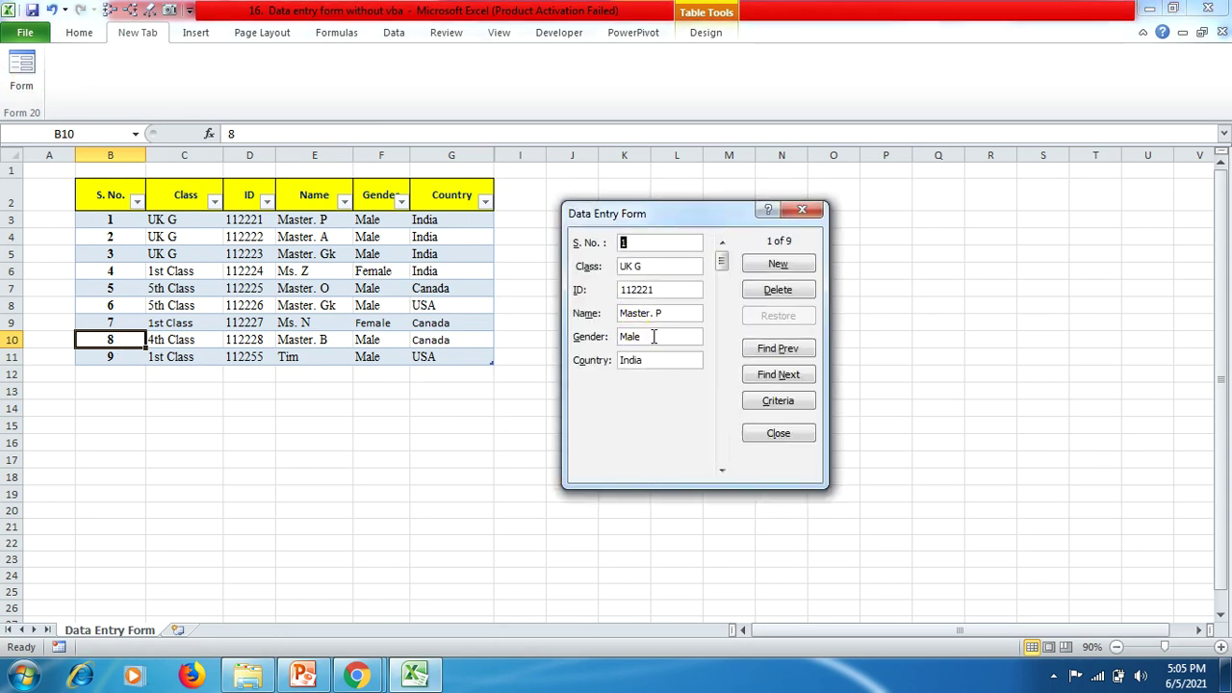
click(779, 402)
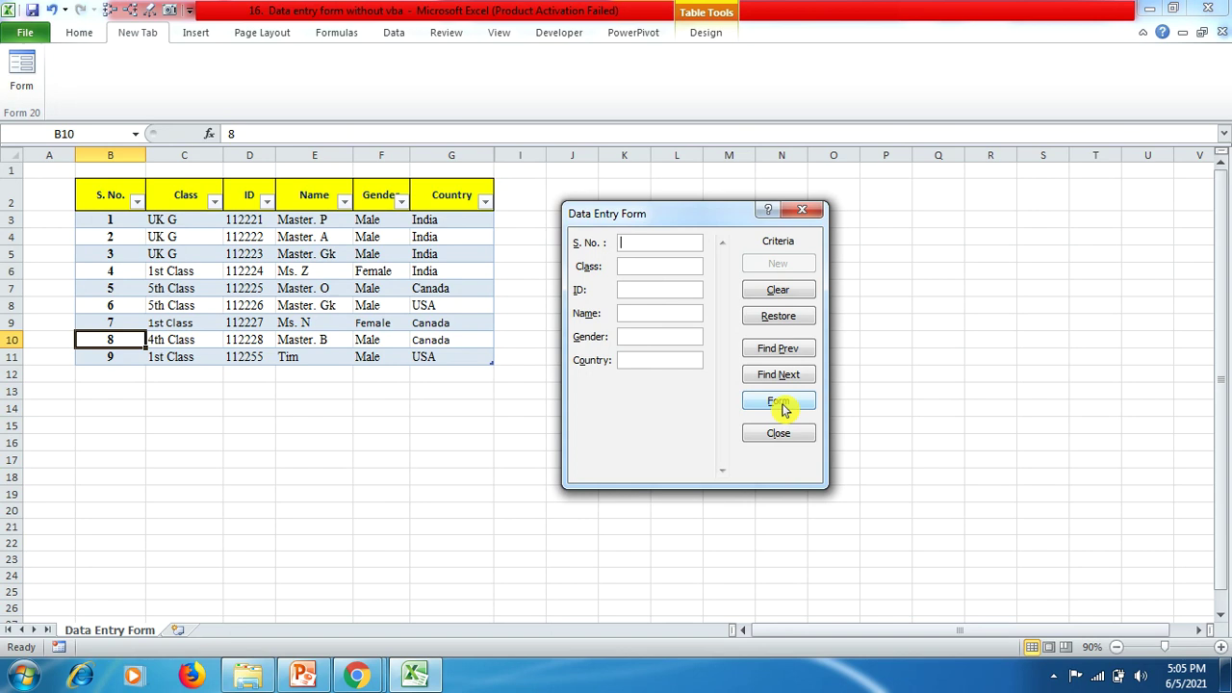
click(640, 360)
text(India)
click(640, 338)
text(Male)
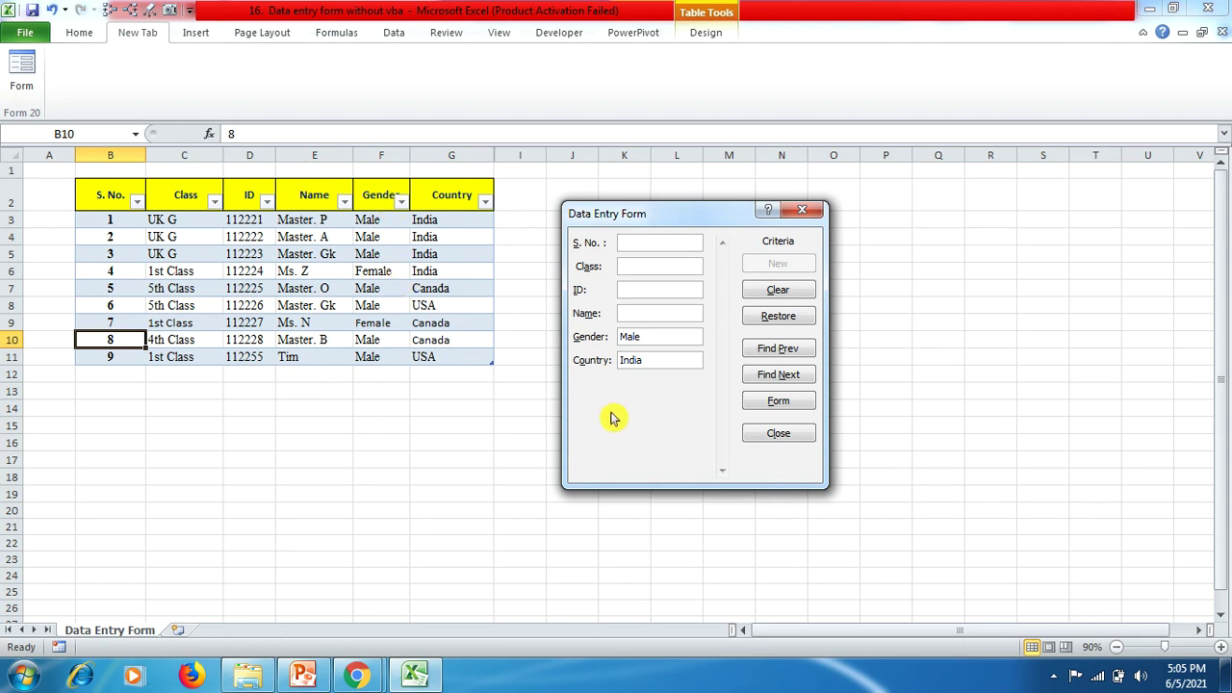
key(Return)
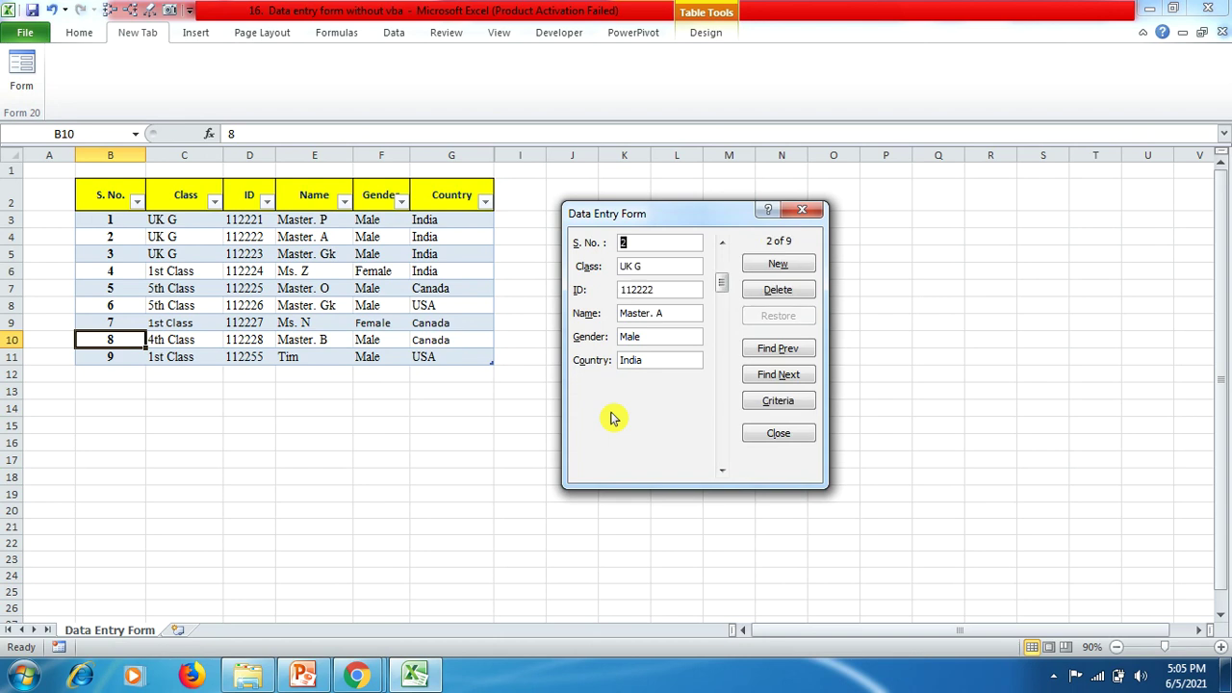
Browse the male India matches, records 1 to 3, ending on record 3 (ID 112223)
click(785, 352)
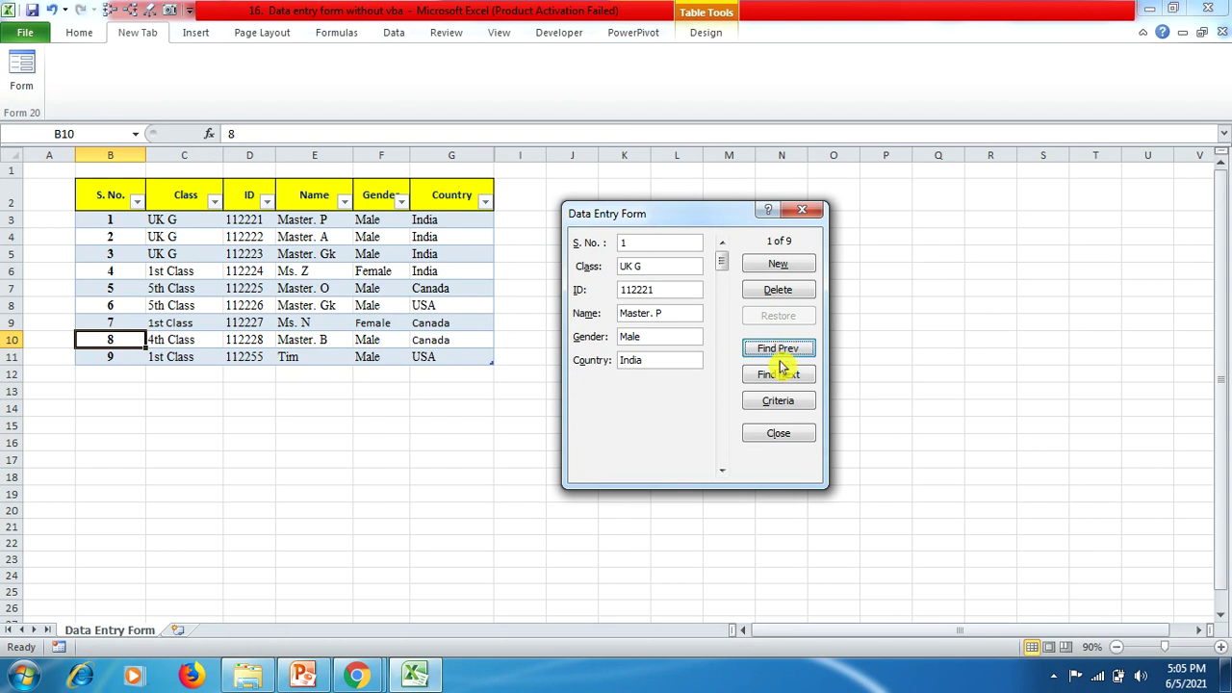
click(779, 377)
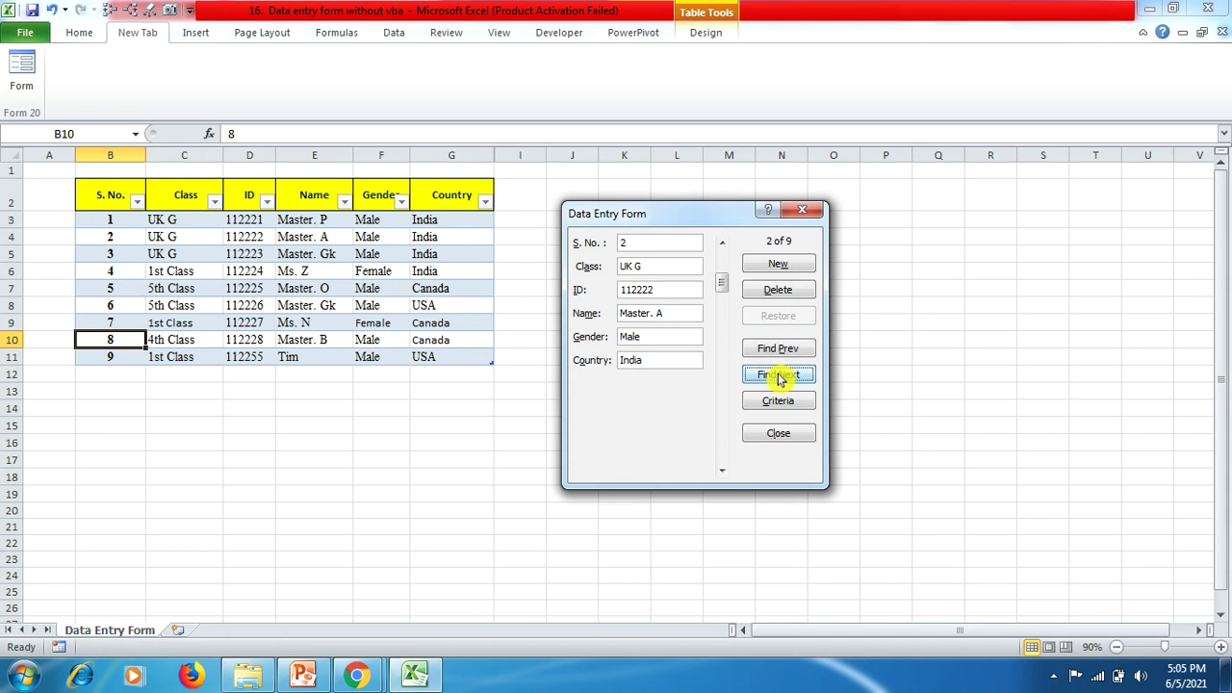
click(780, 377)
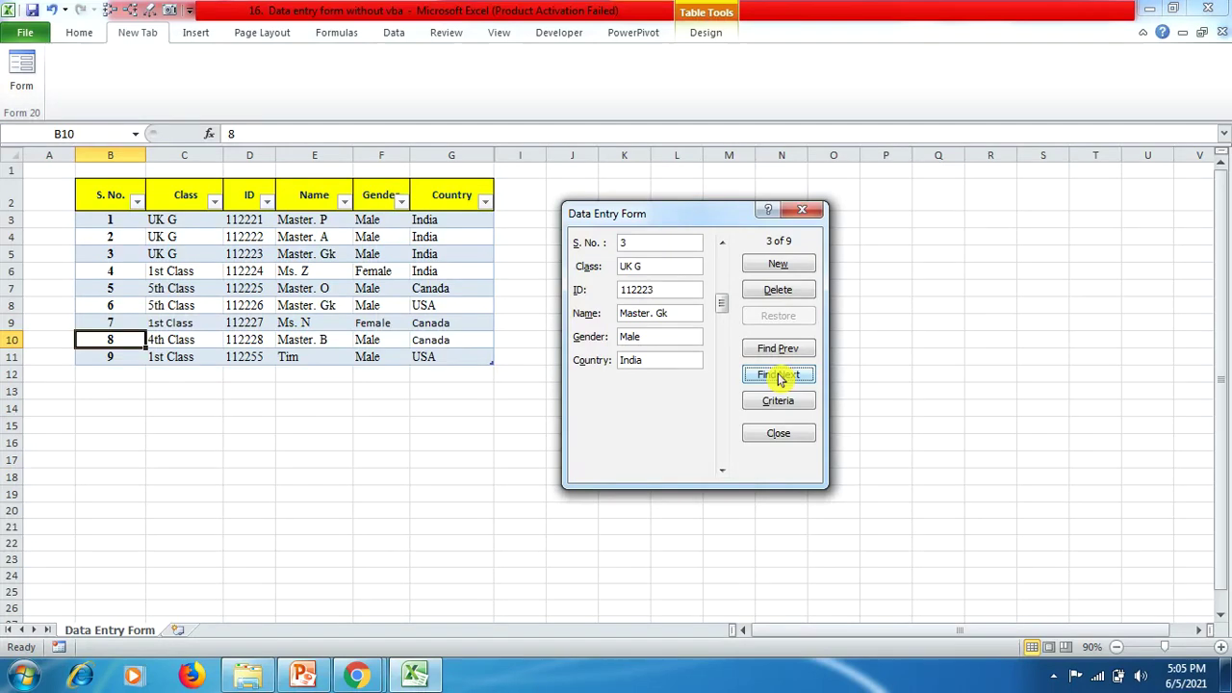
click(780, 377)
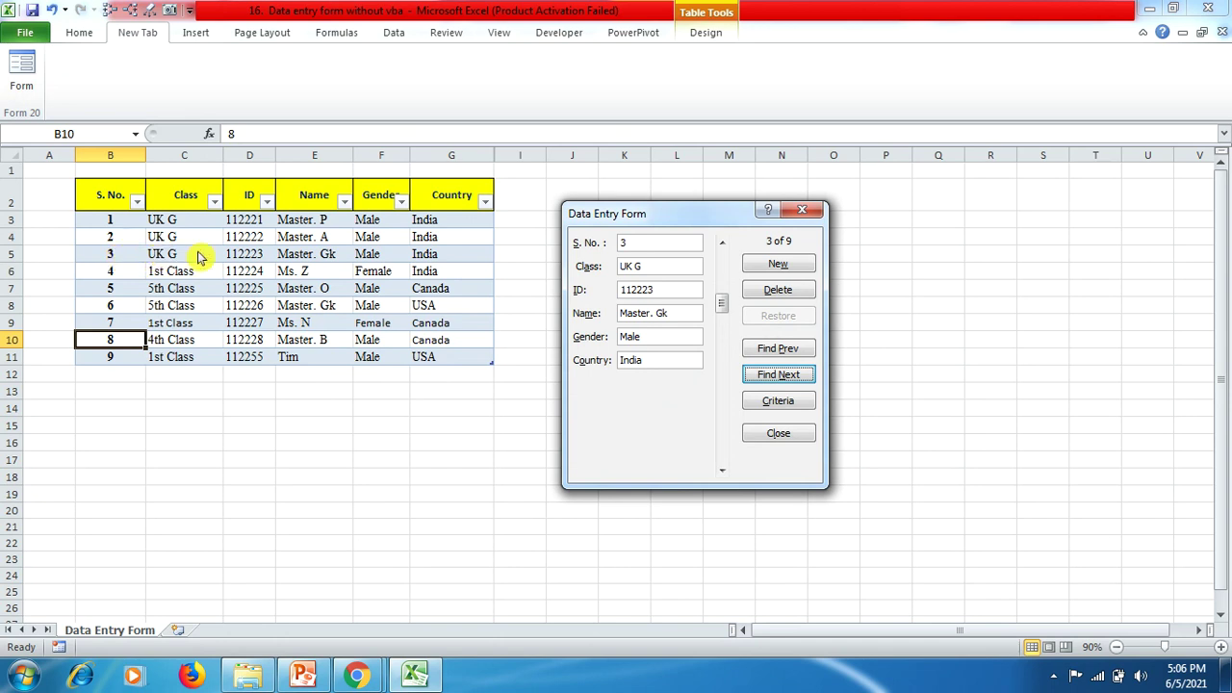
Delete record 3 (UK G, ID 112223) from the form and confirm the deletion
click(787, 291)
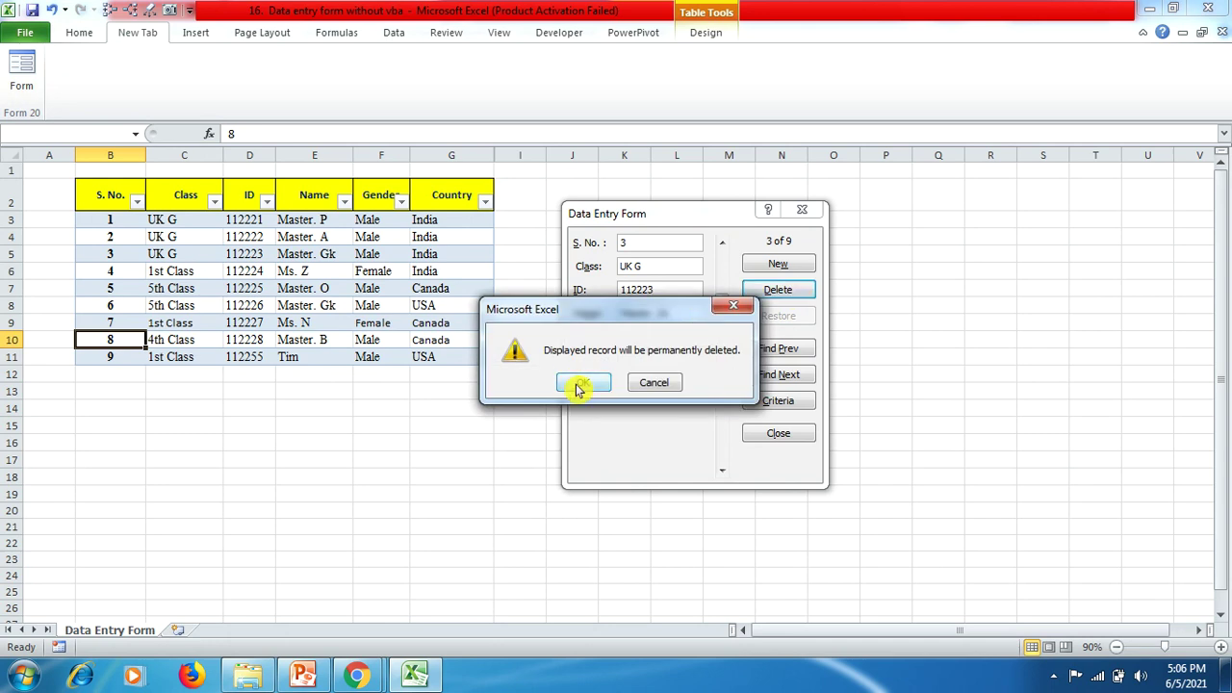
click(580, 384)
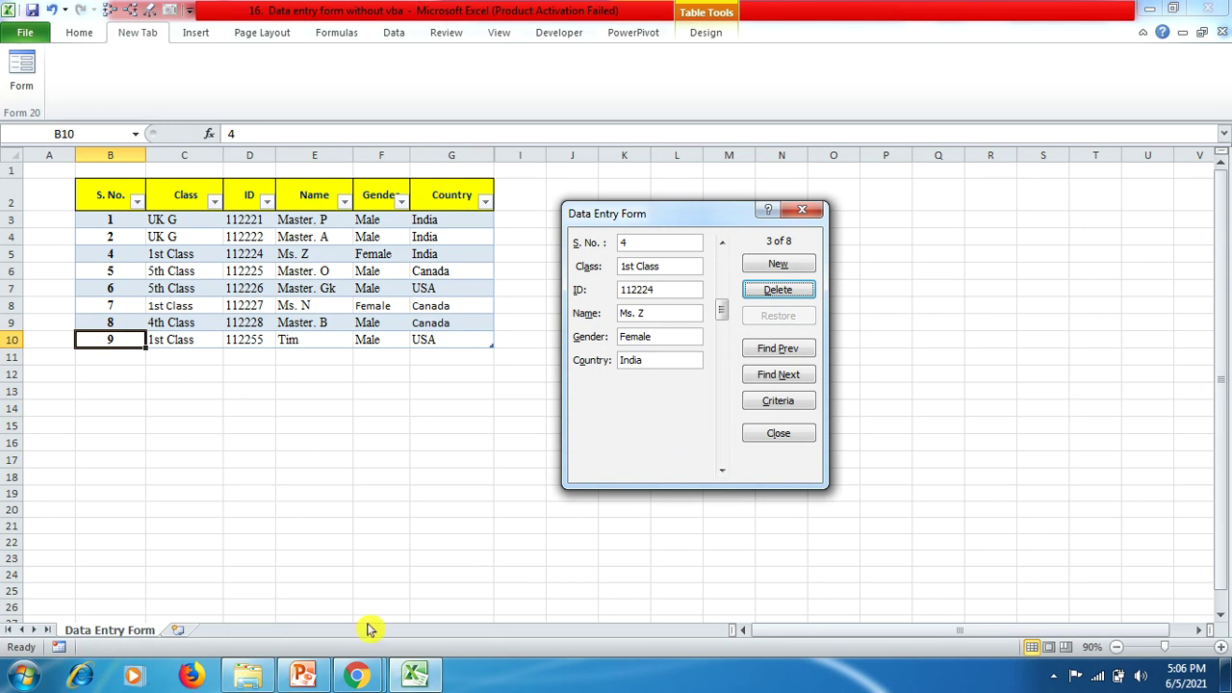
Bring PowerPoint forward to show closing slide 15 with Like, Share & Subscribe
click(303, 677)
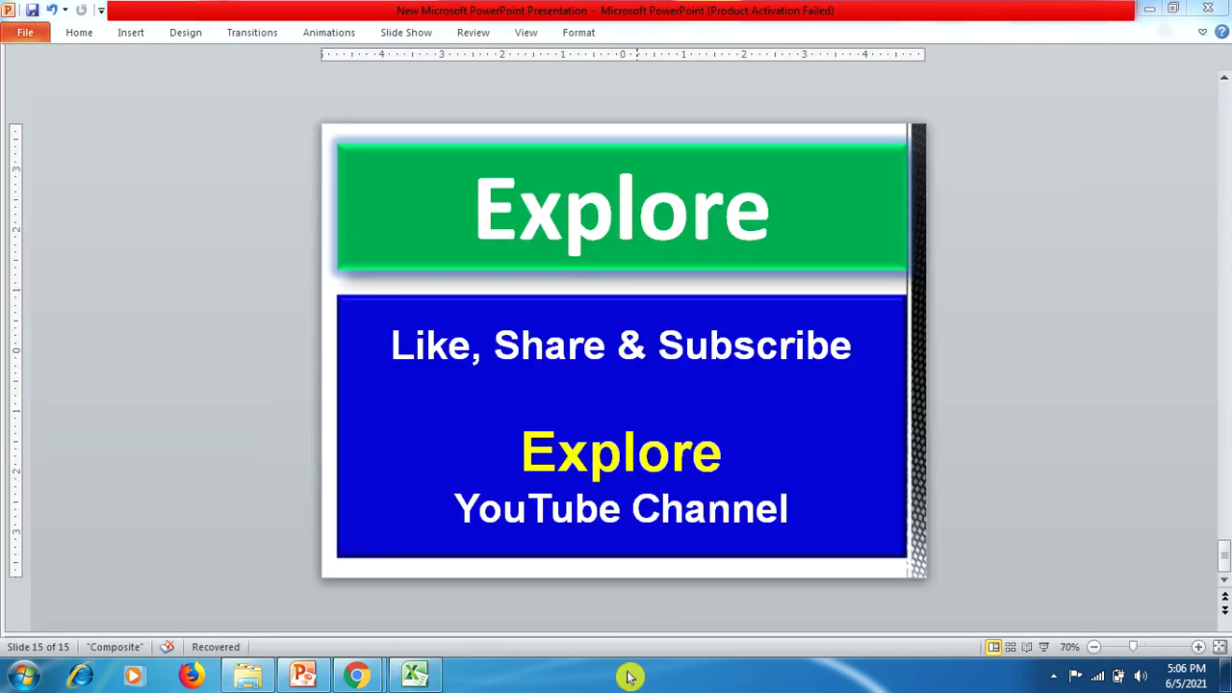